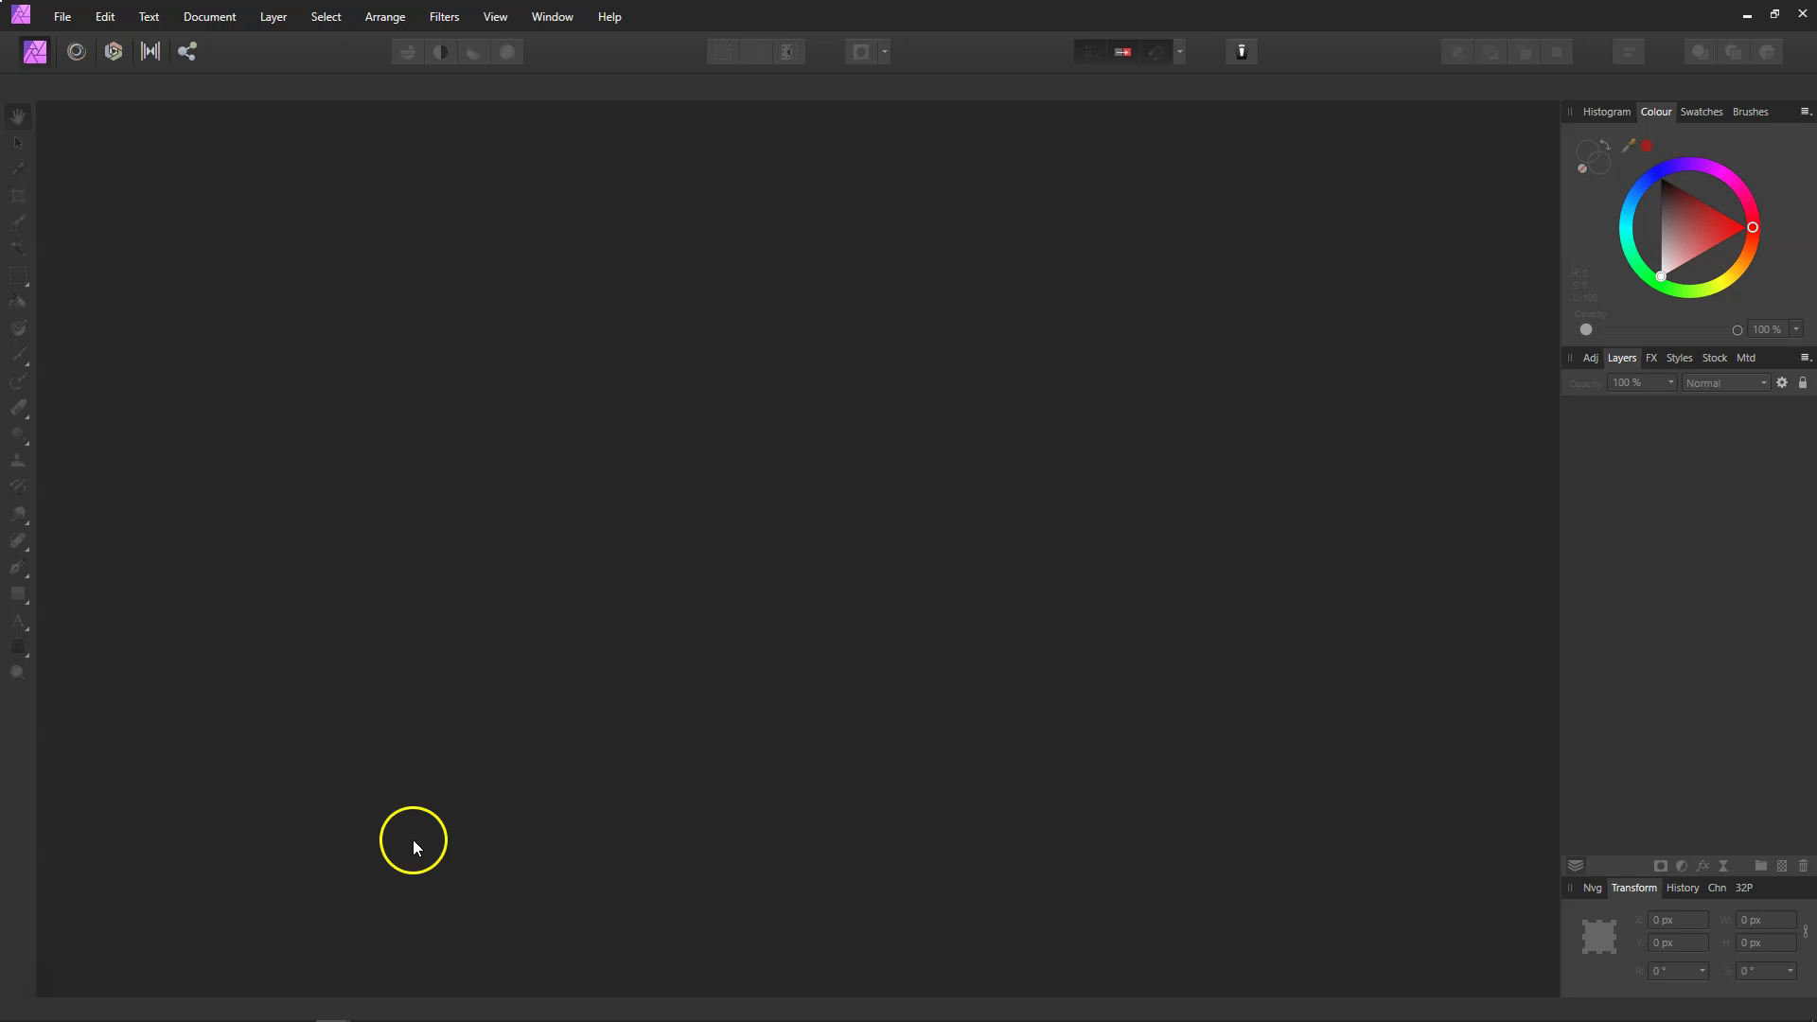
Open white-rhino-4997858_1920.jpg and unlock its Background layer.
left_click(65, 27)
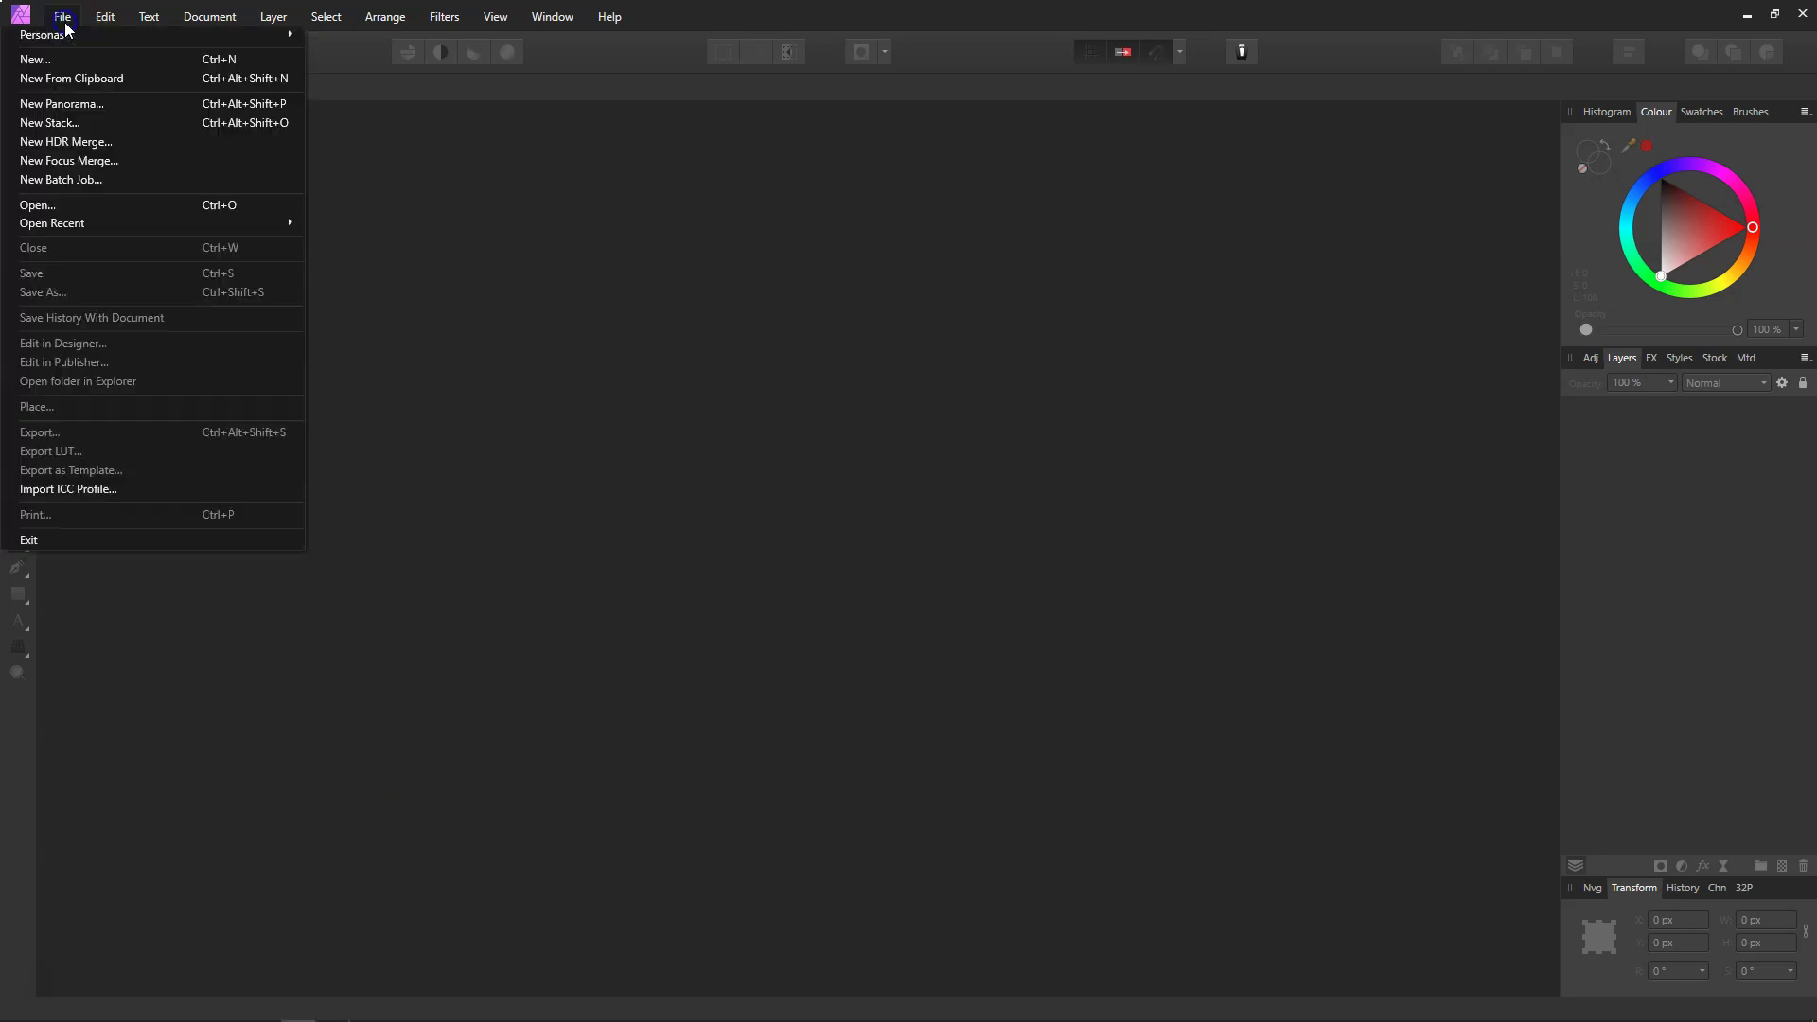
left_click(60, 205)
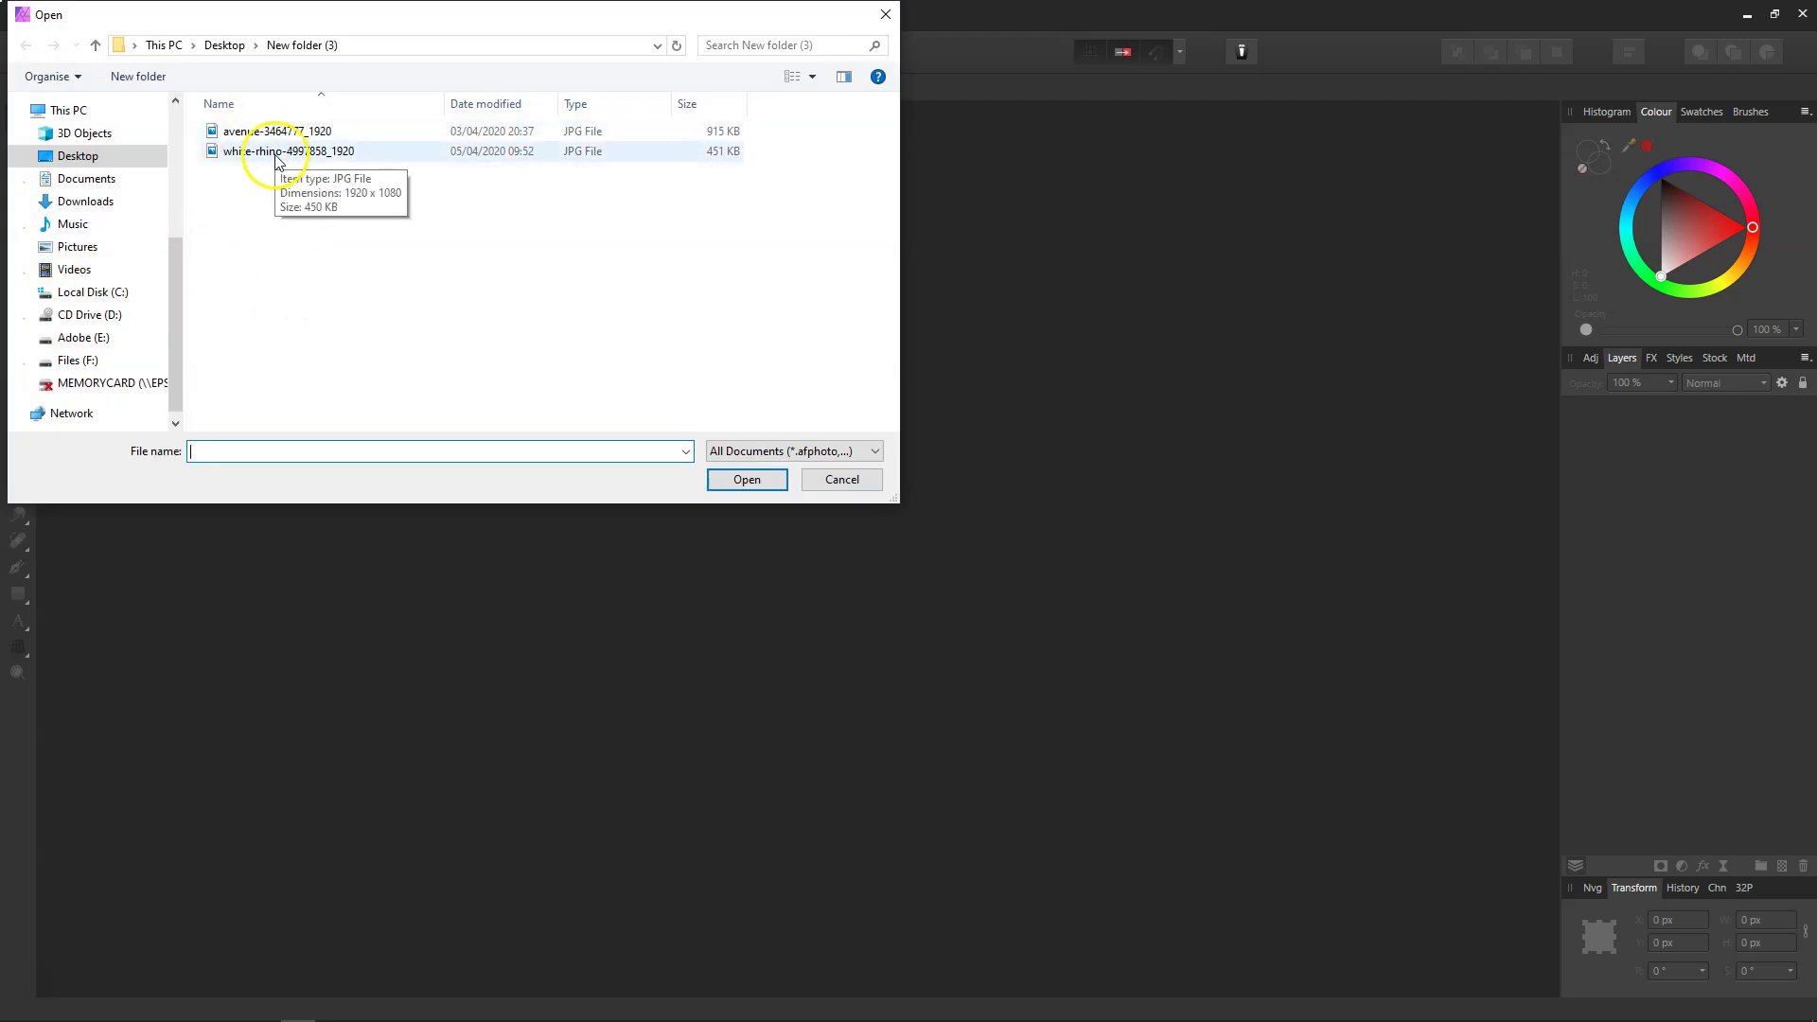
left_click(274, 153)
left_click(752, 479)
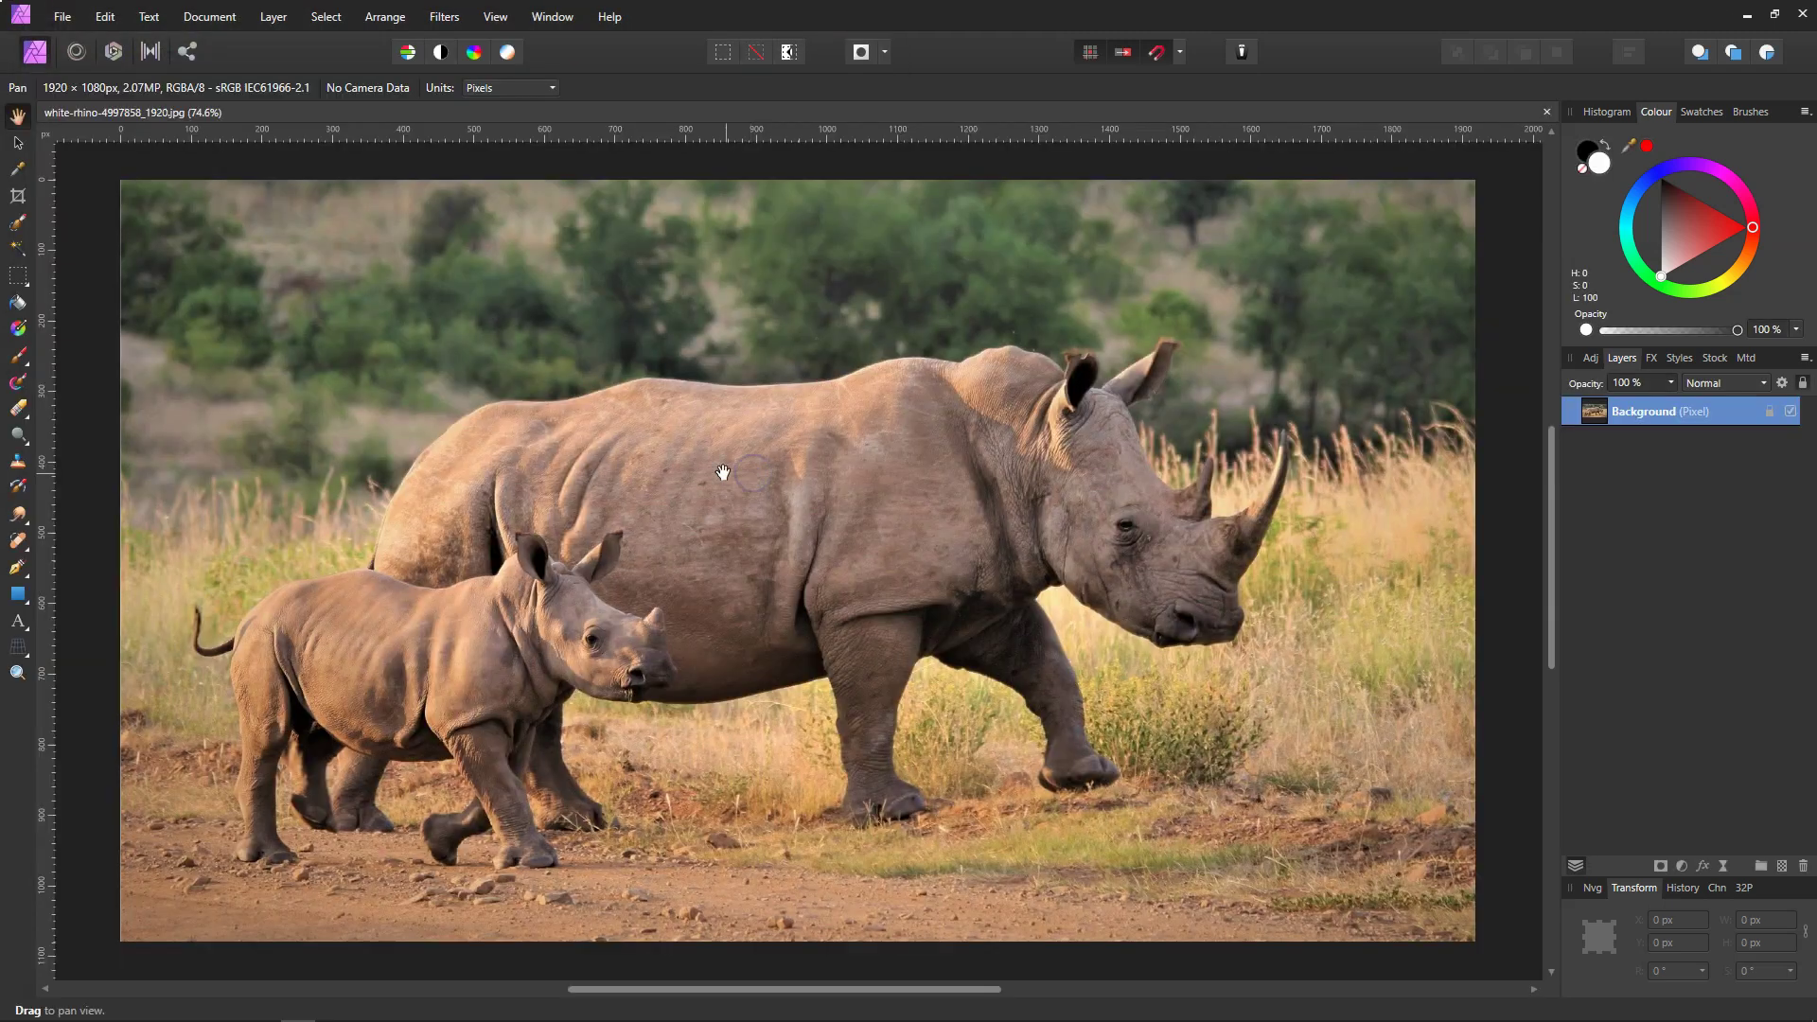
left_click(954, 499)
left_click(1769, 413)
Add a Brightness / Contrast adjustment layer using the Screen blend mode.
left_click(1681, 866)
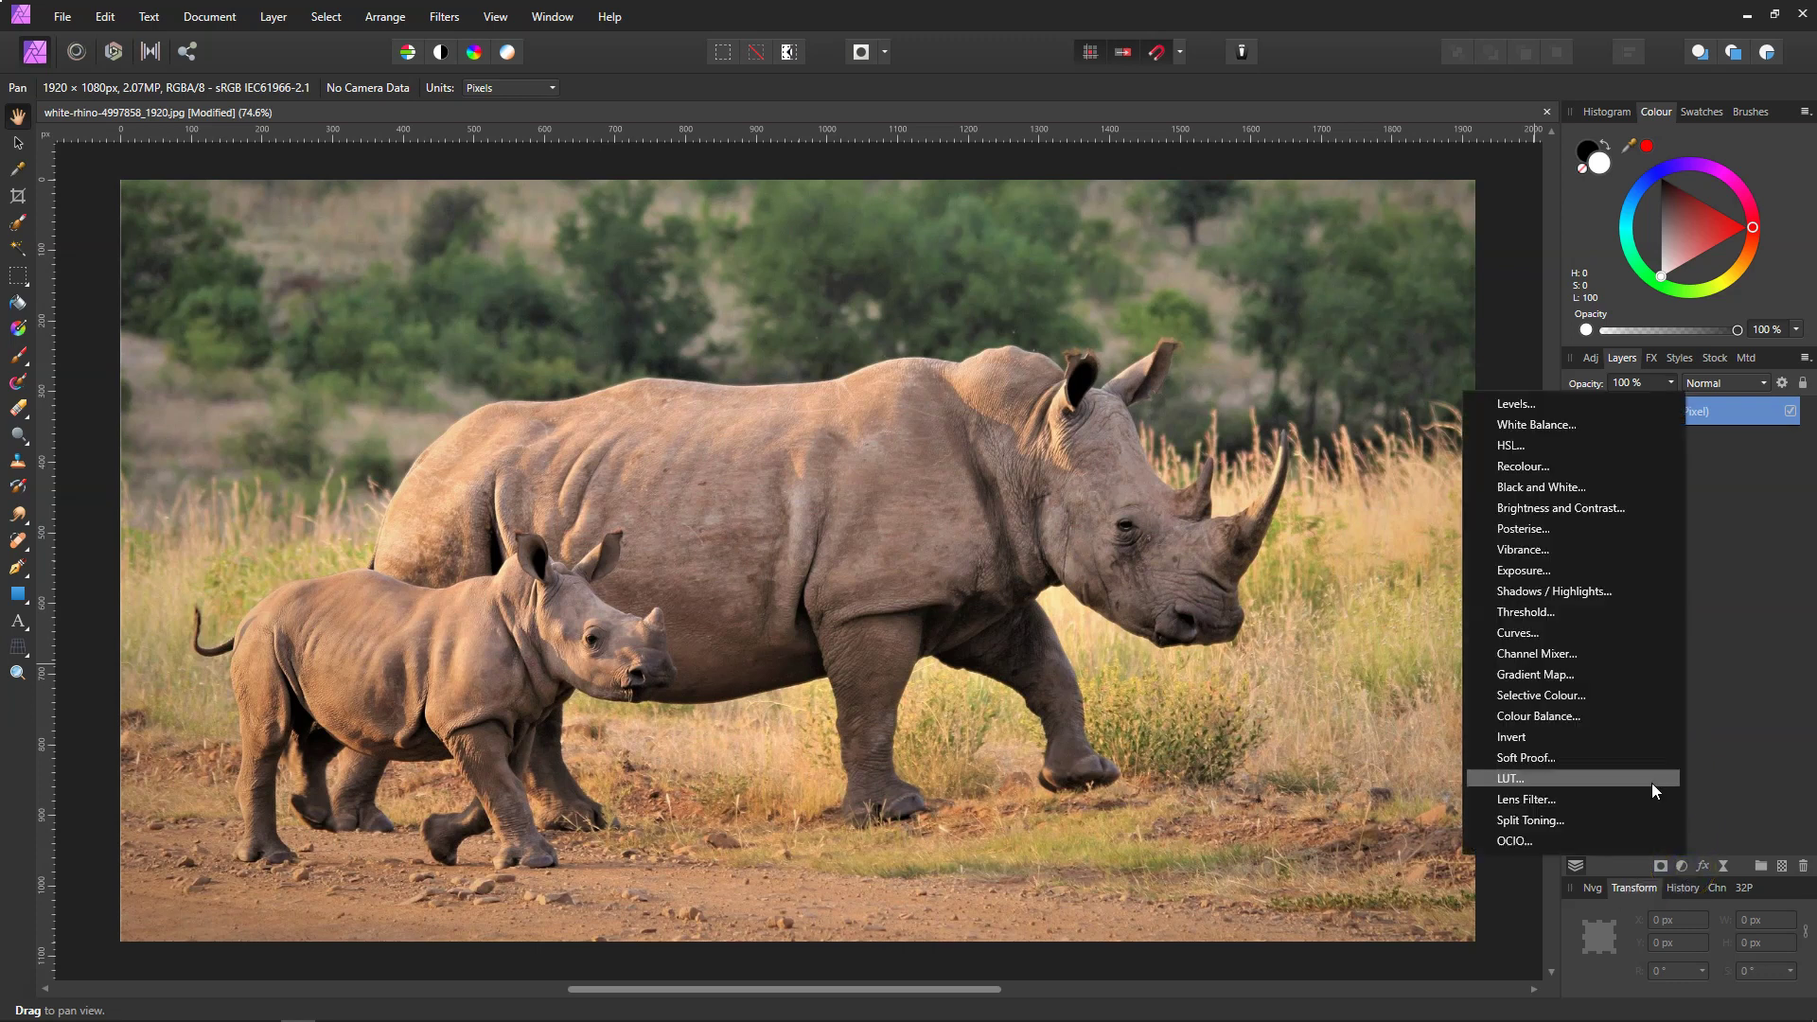
left_click(1563, 513)
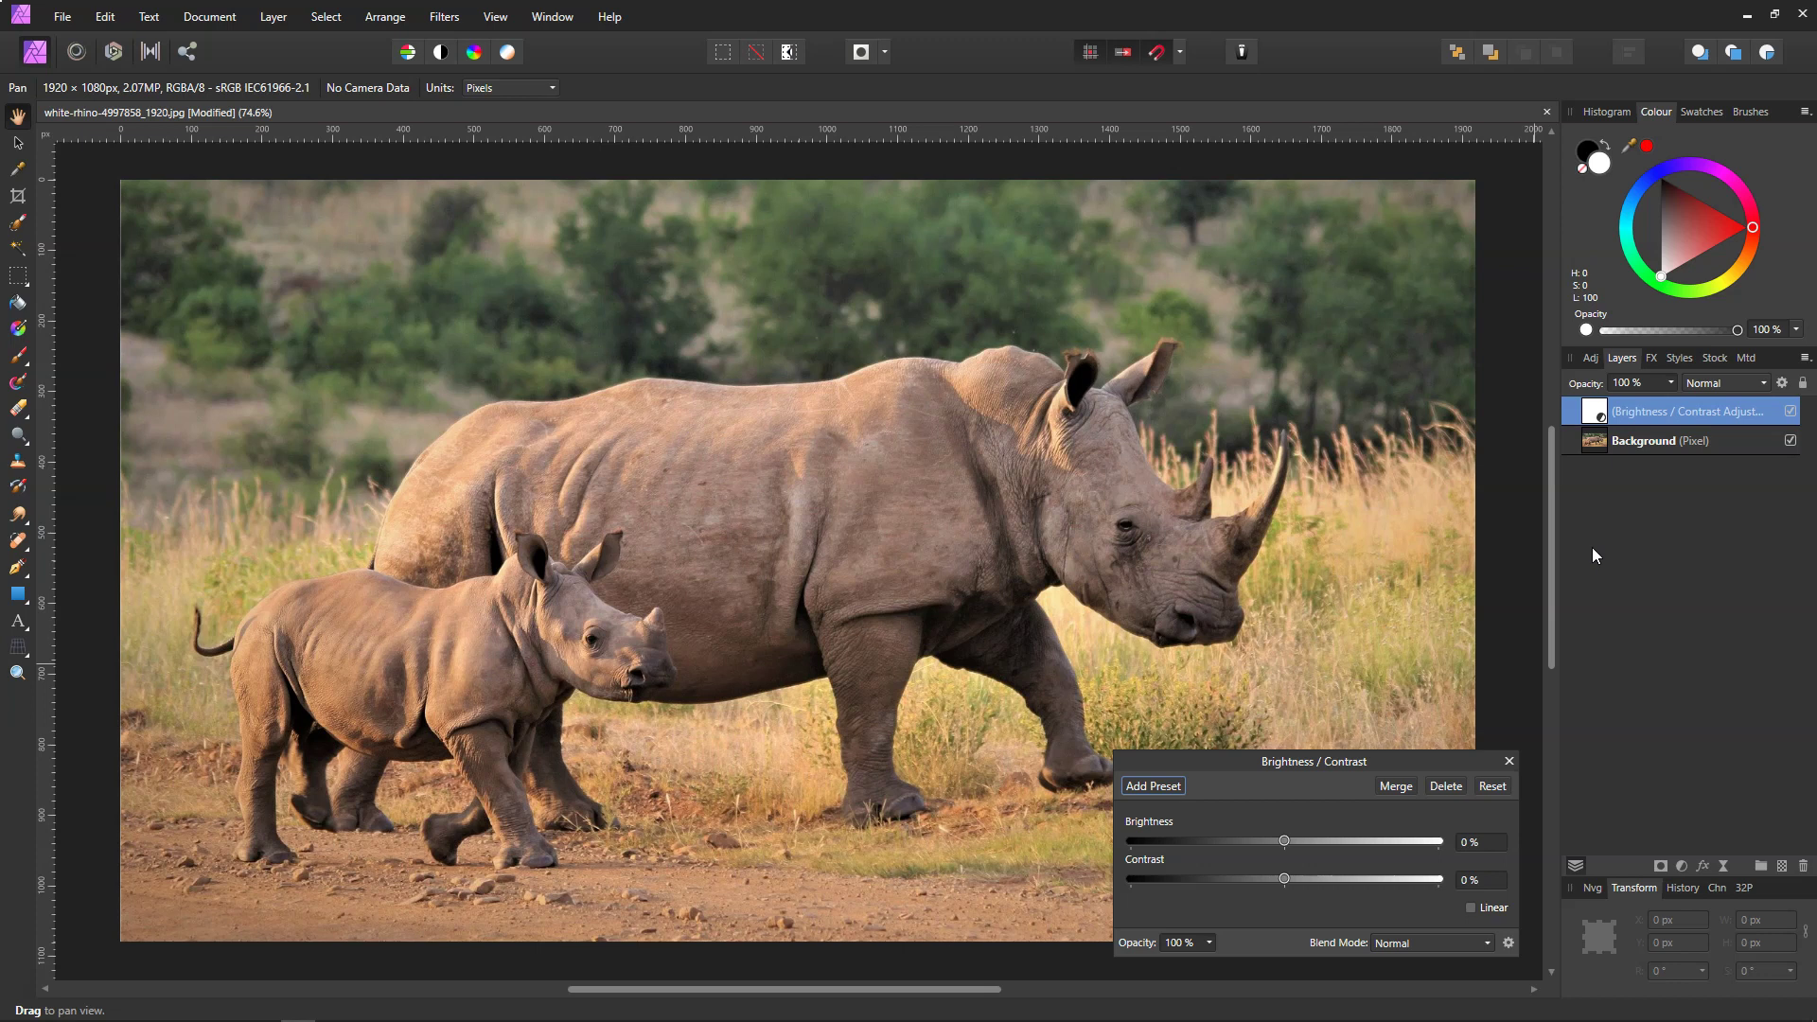
left_click(1459, 946)
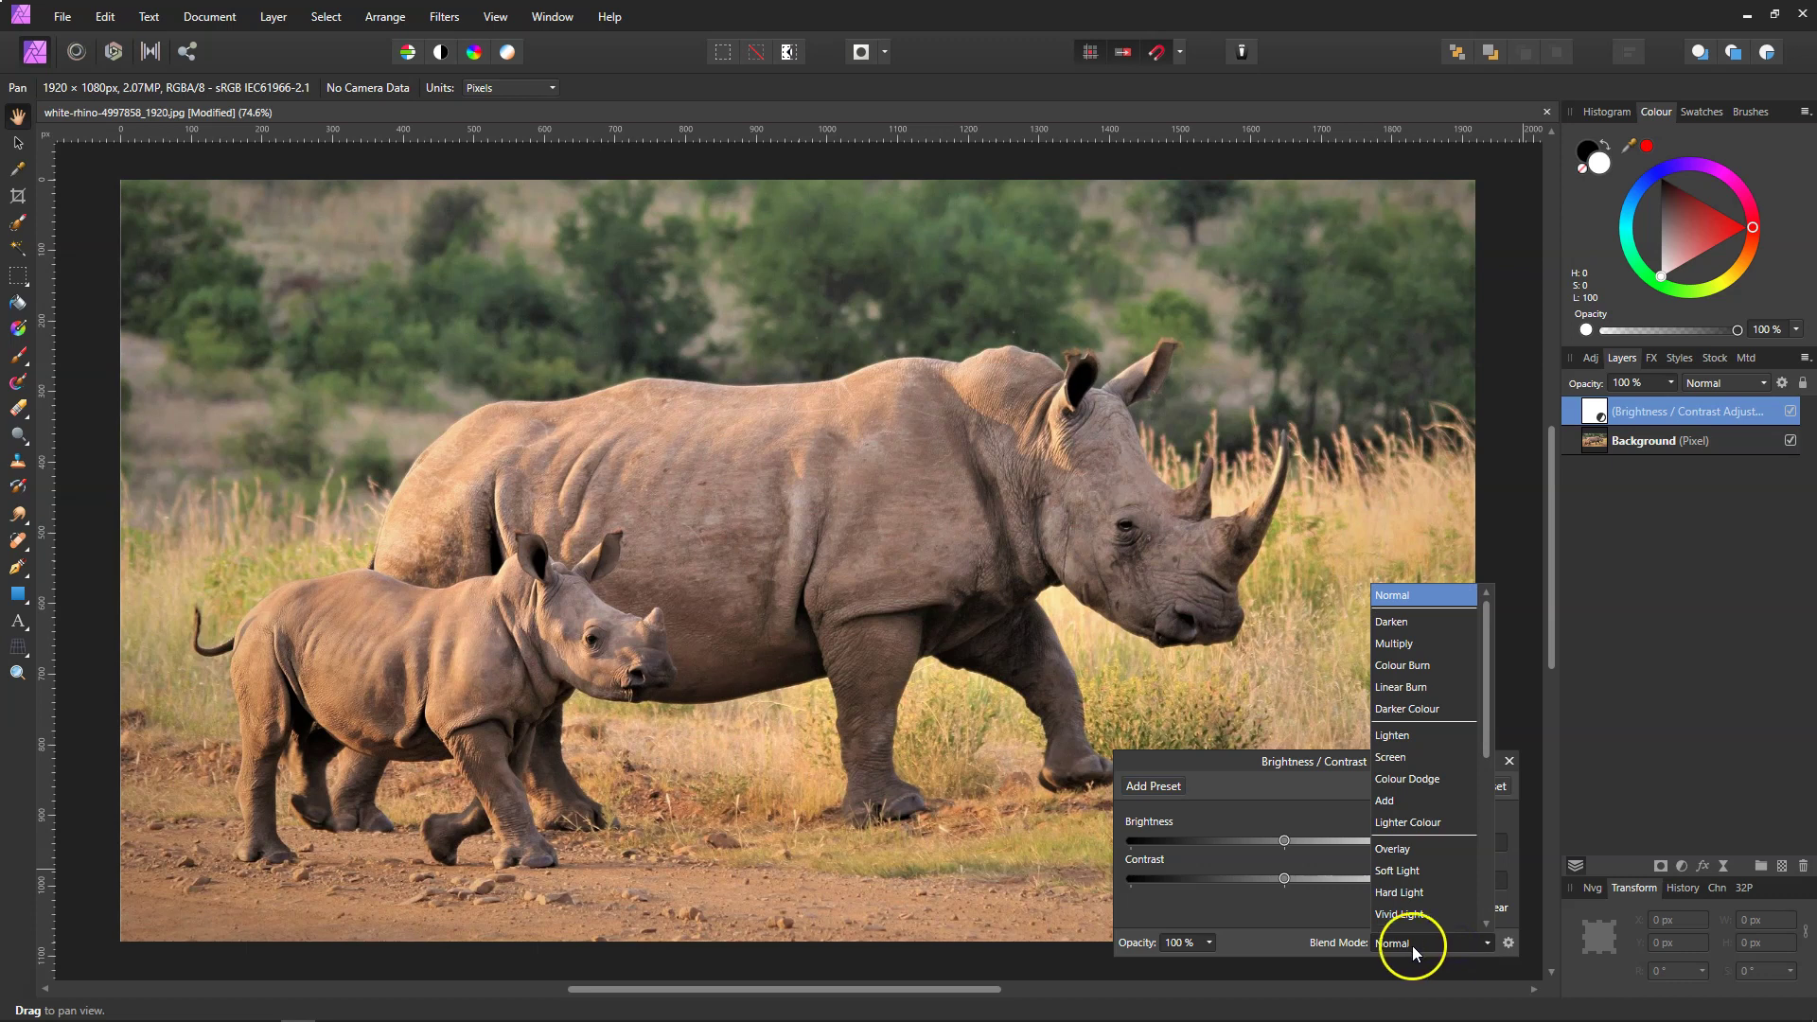
scroll(1434, 917, "down", 1)
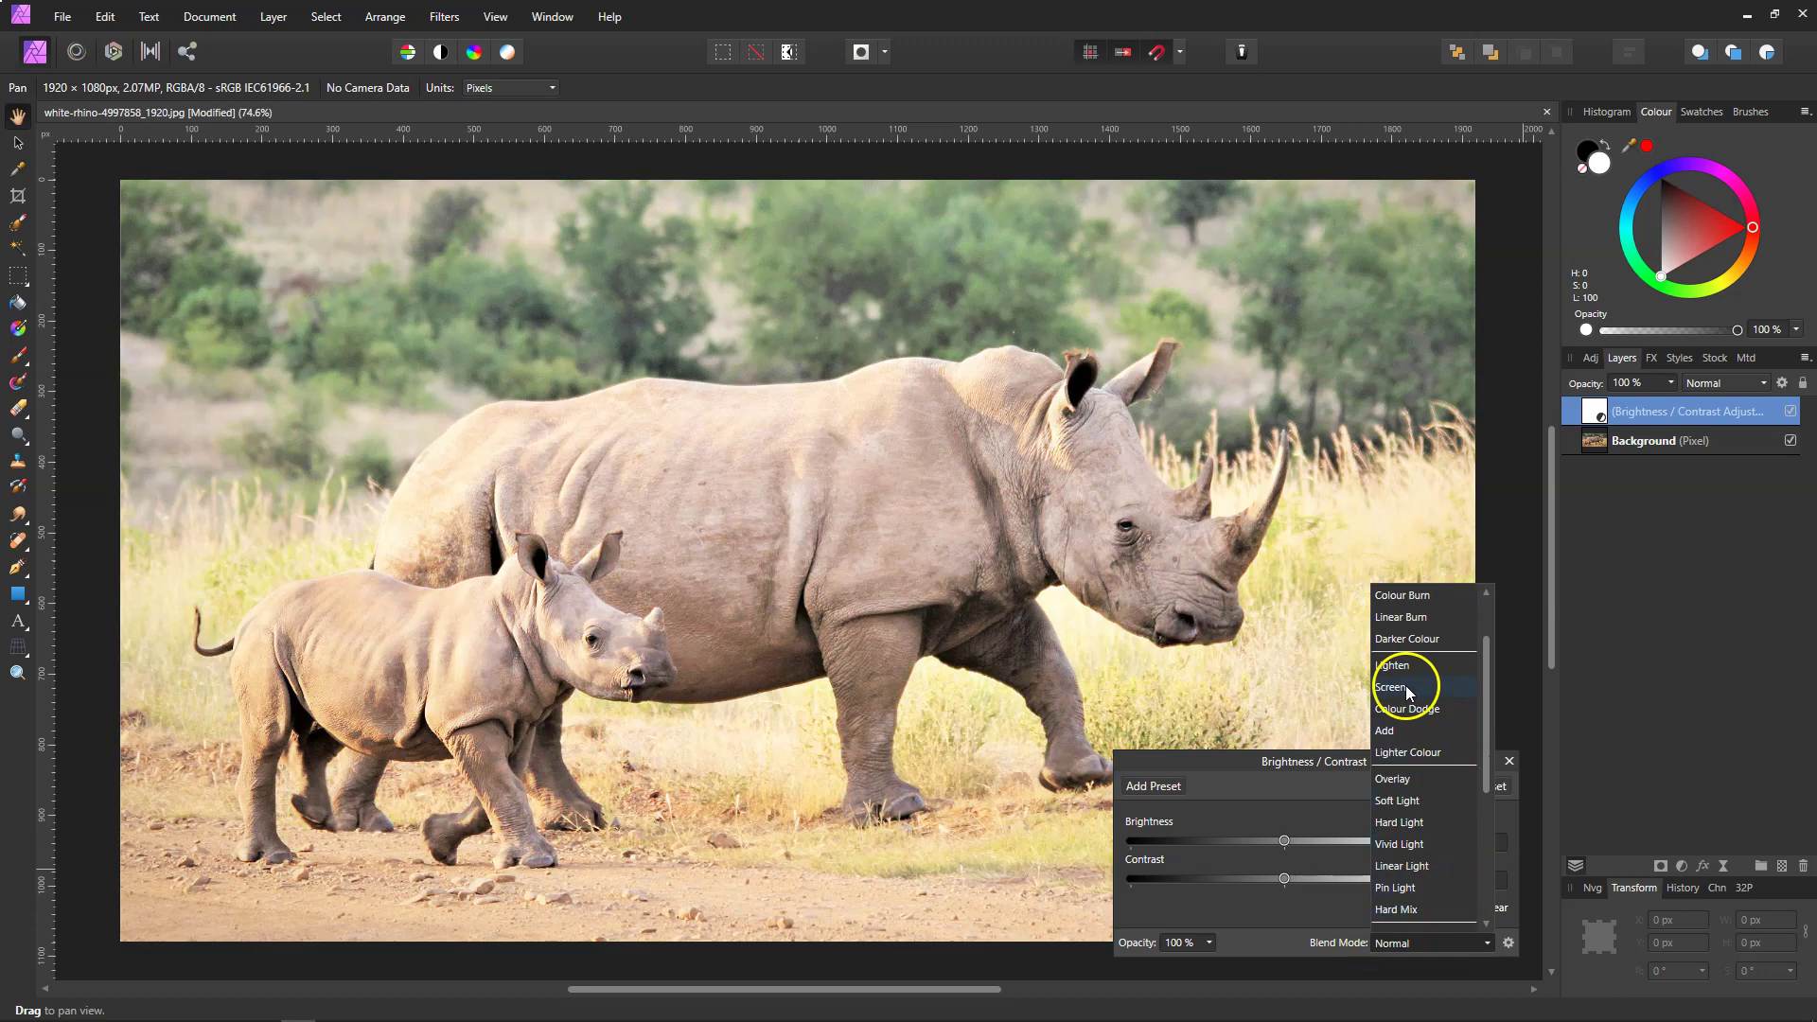
left_click(1408, 689)
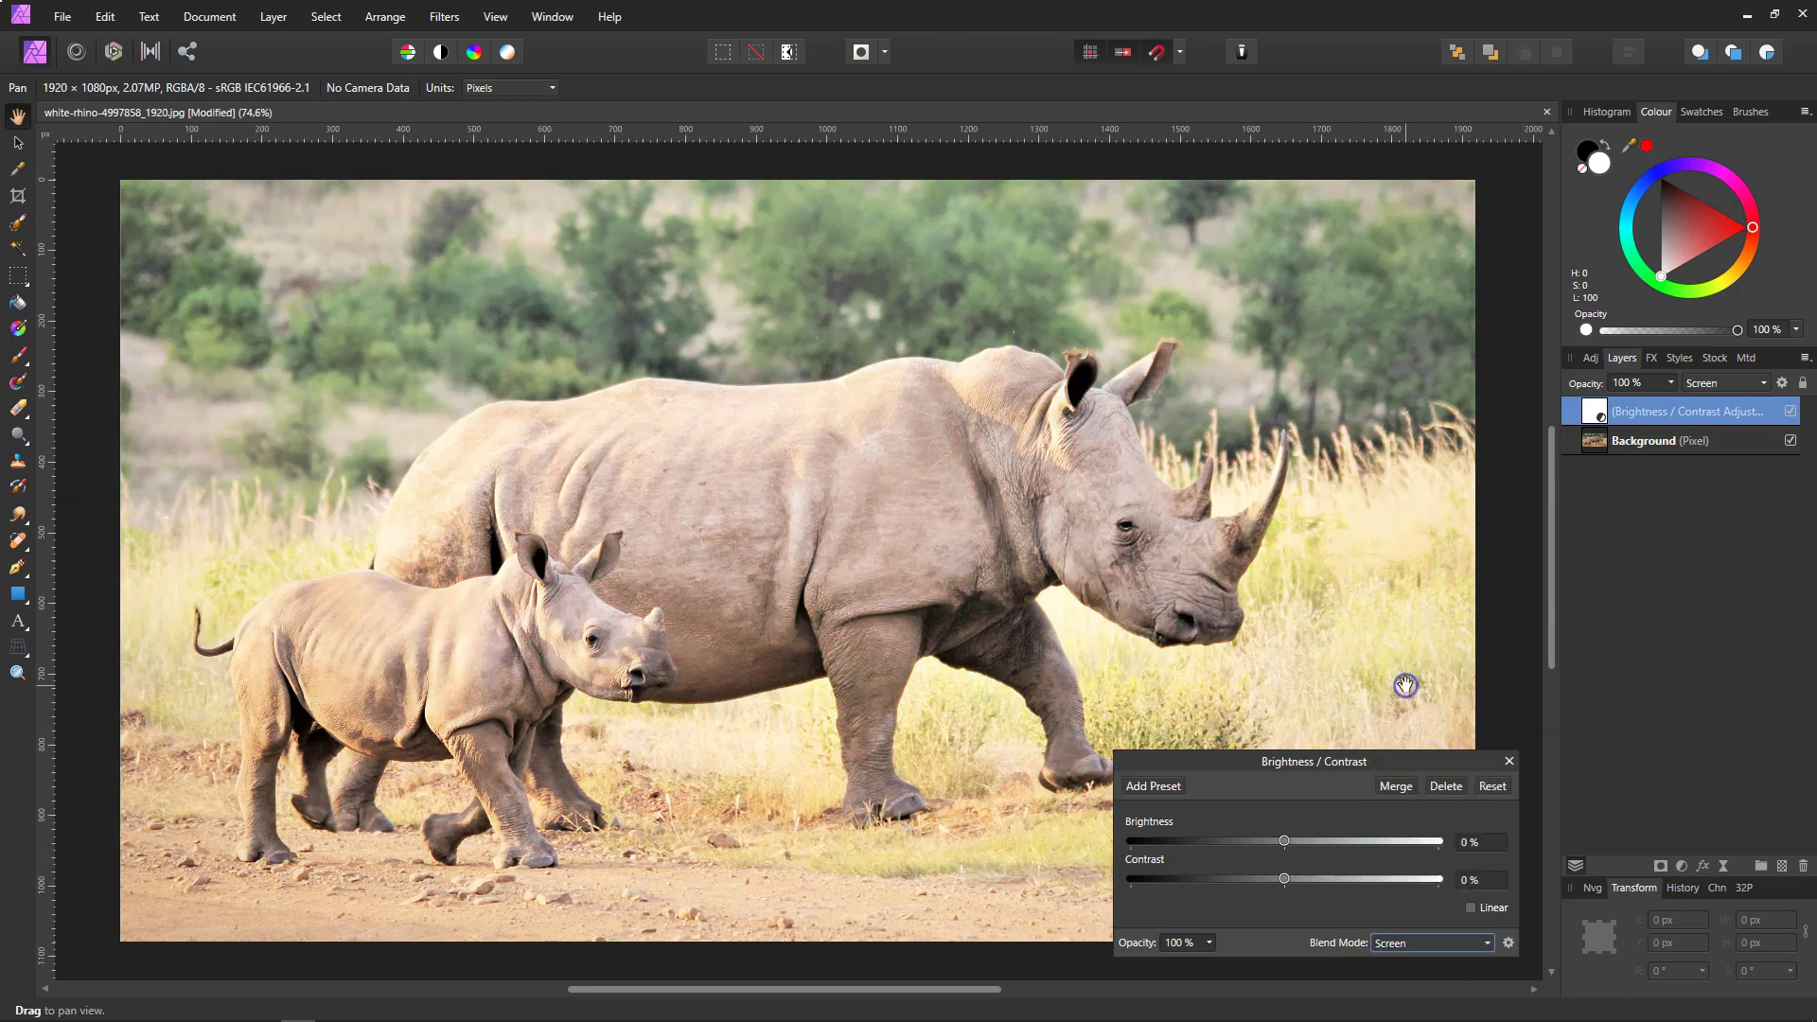
left_click(1508, 761)
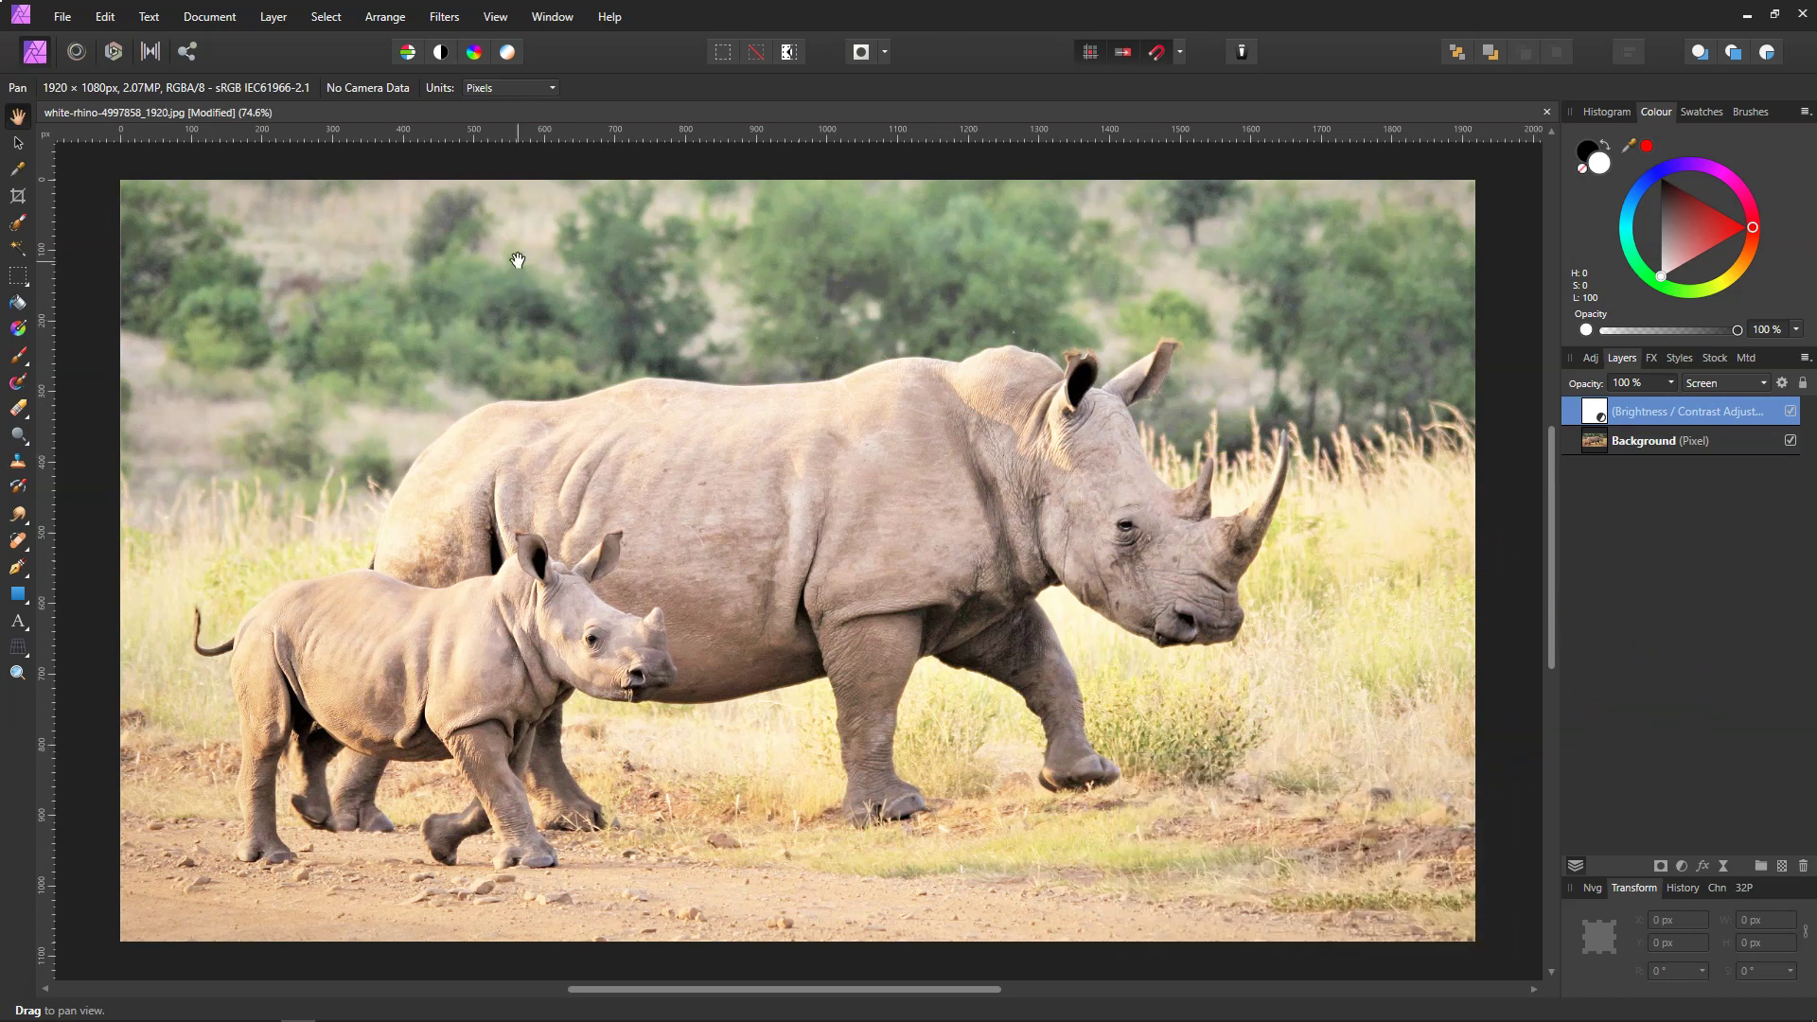
Add a Gaussian Blur live filter layer from the Layer menu.
left_click(273, 21)
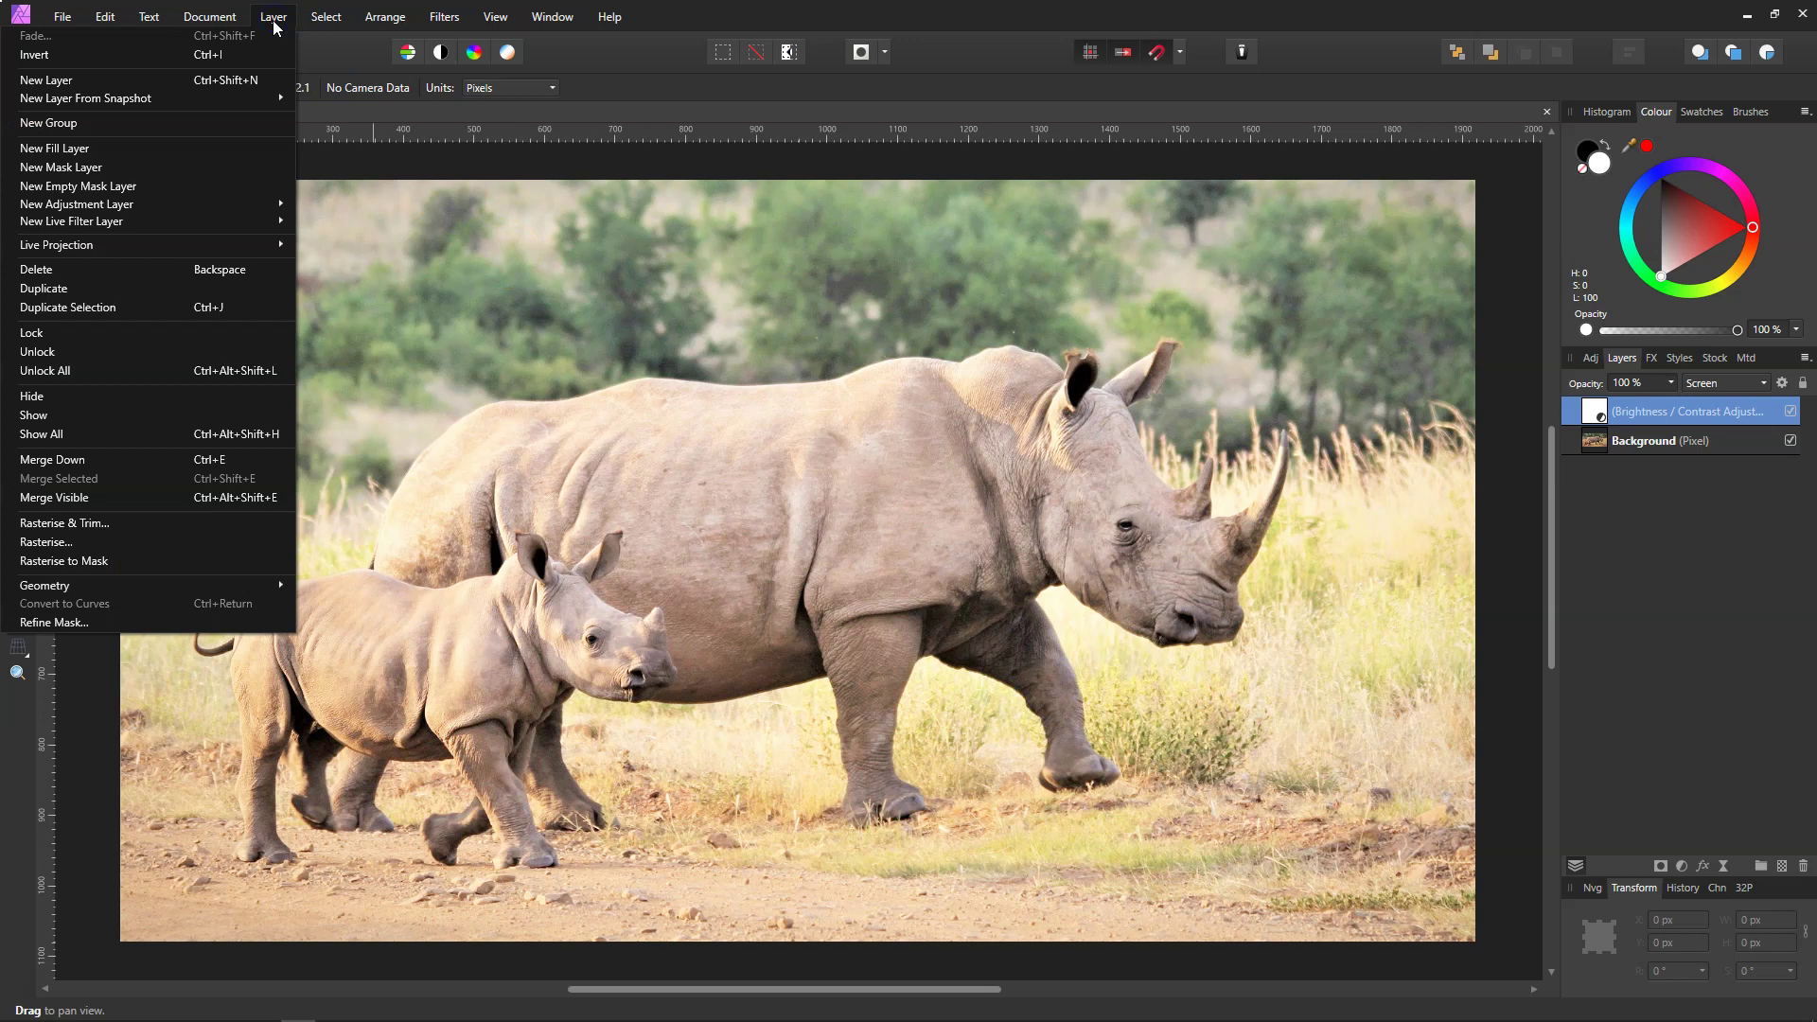
mouse_move(199, 224)
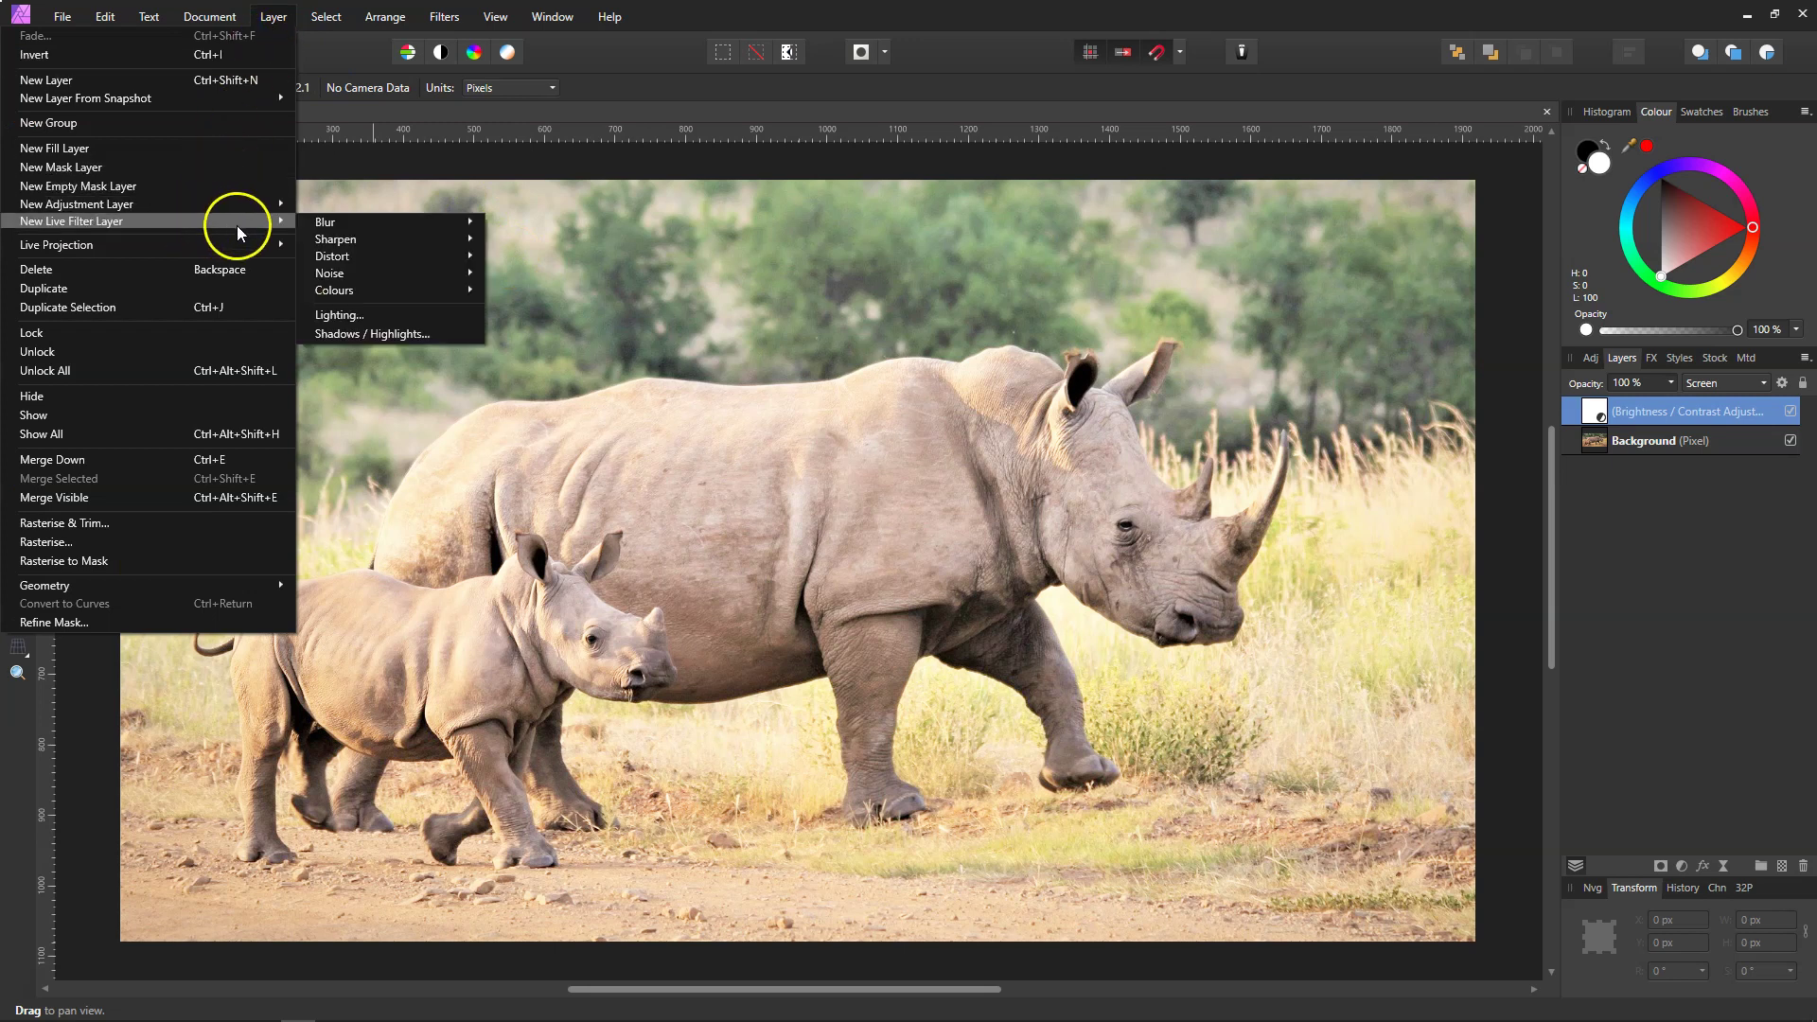
mouse_move(329, 232)
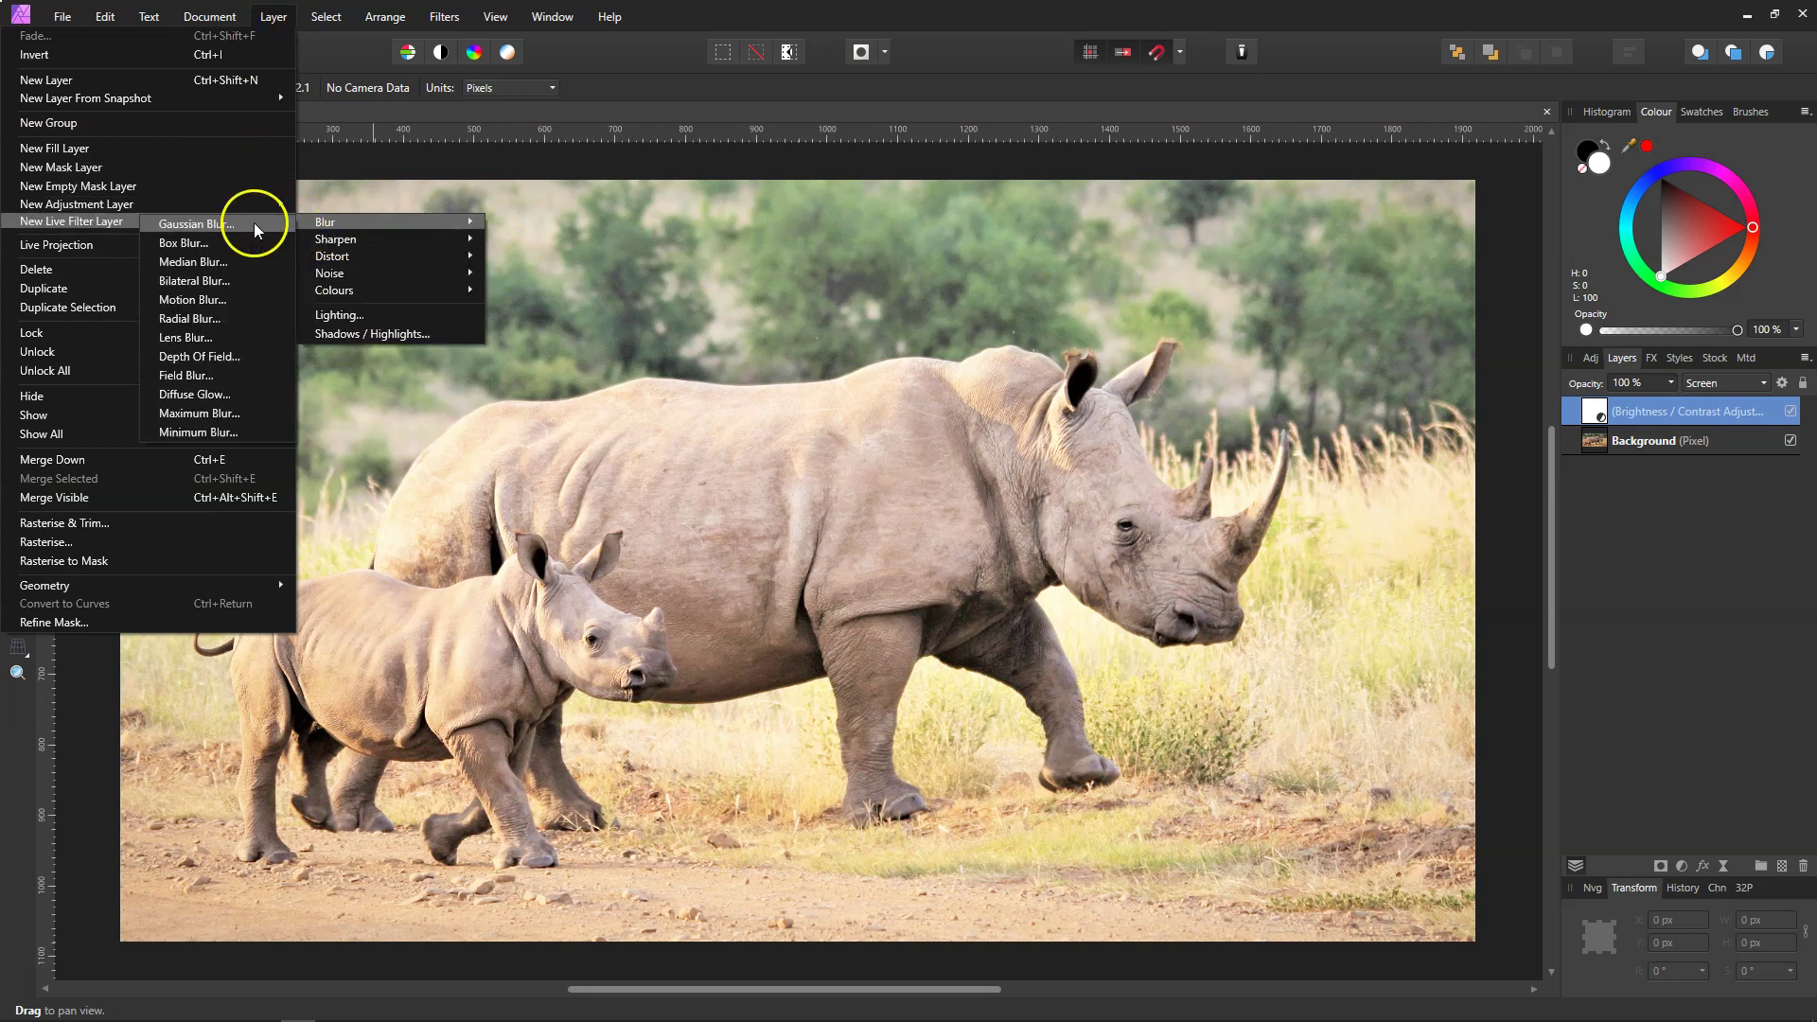
left_click(254, 224)
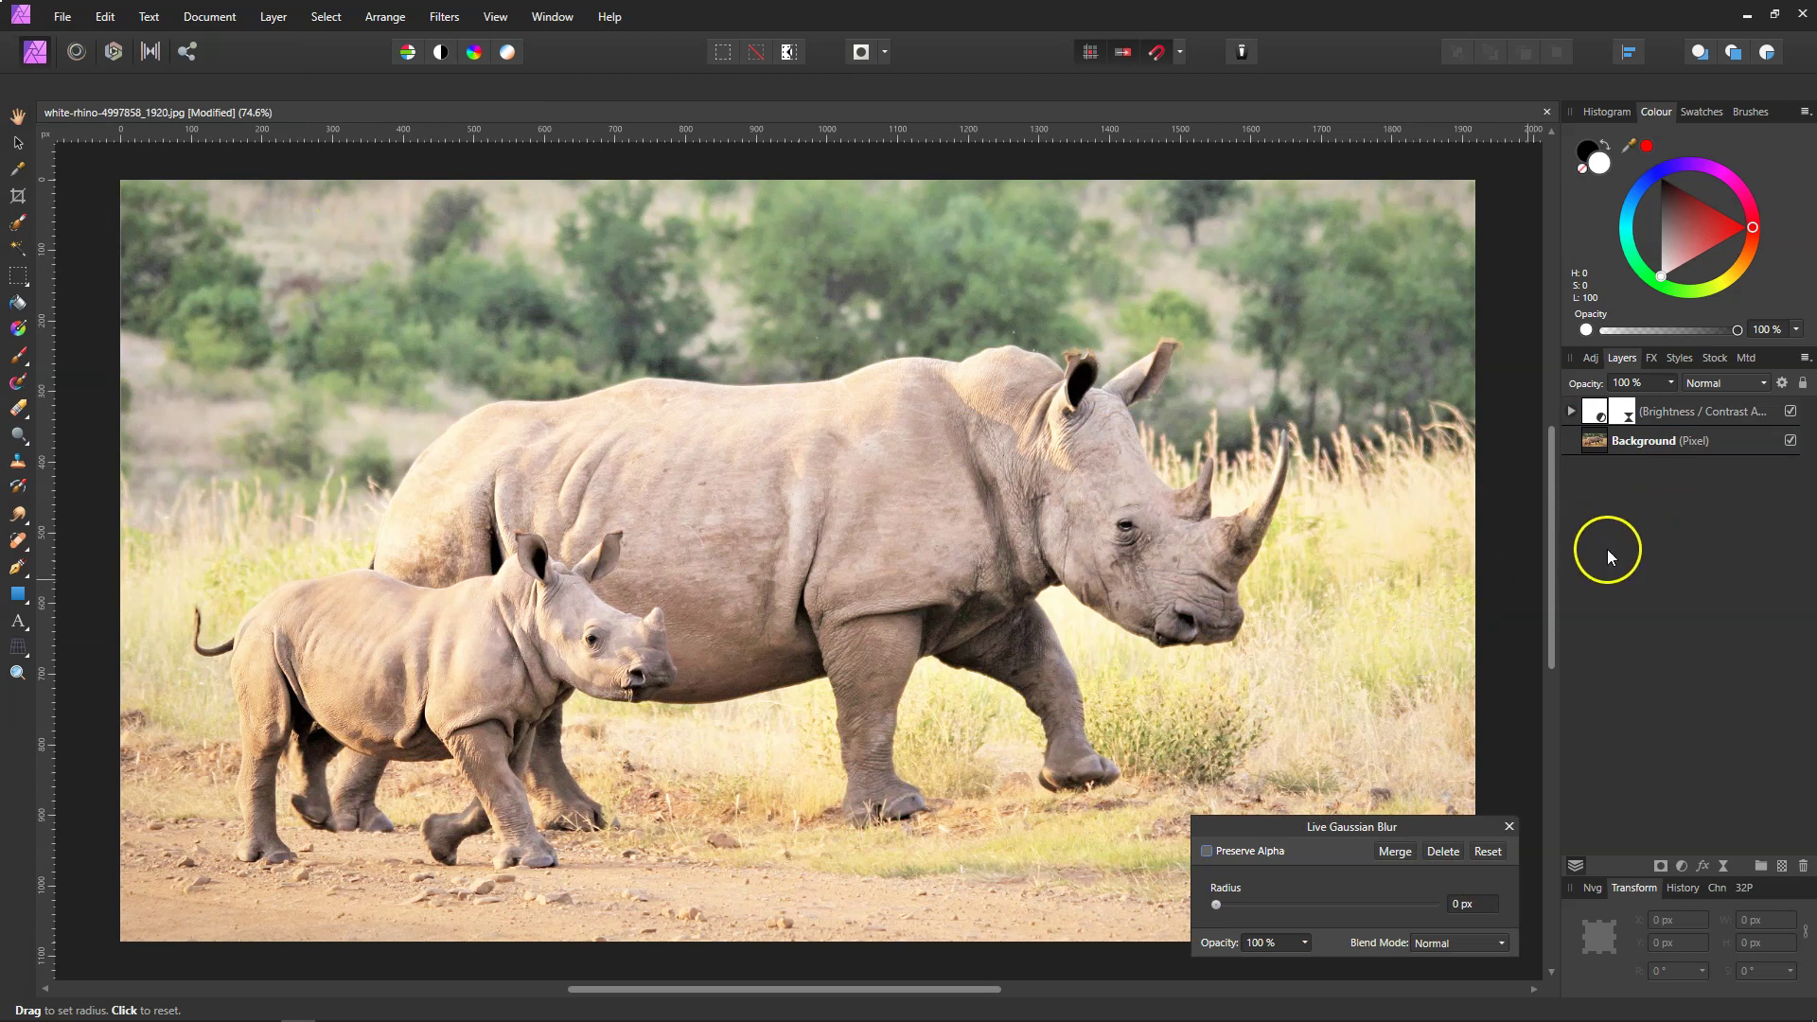
left_click(1509, 828)
Move the Gaussian Blur layer above Brightness / Contrast and reopen its blur settings.
left_click(1573, 412)
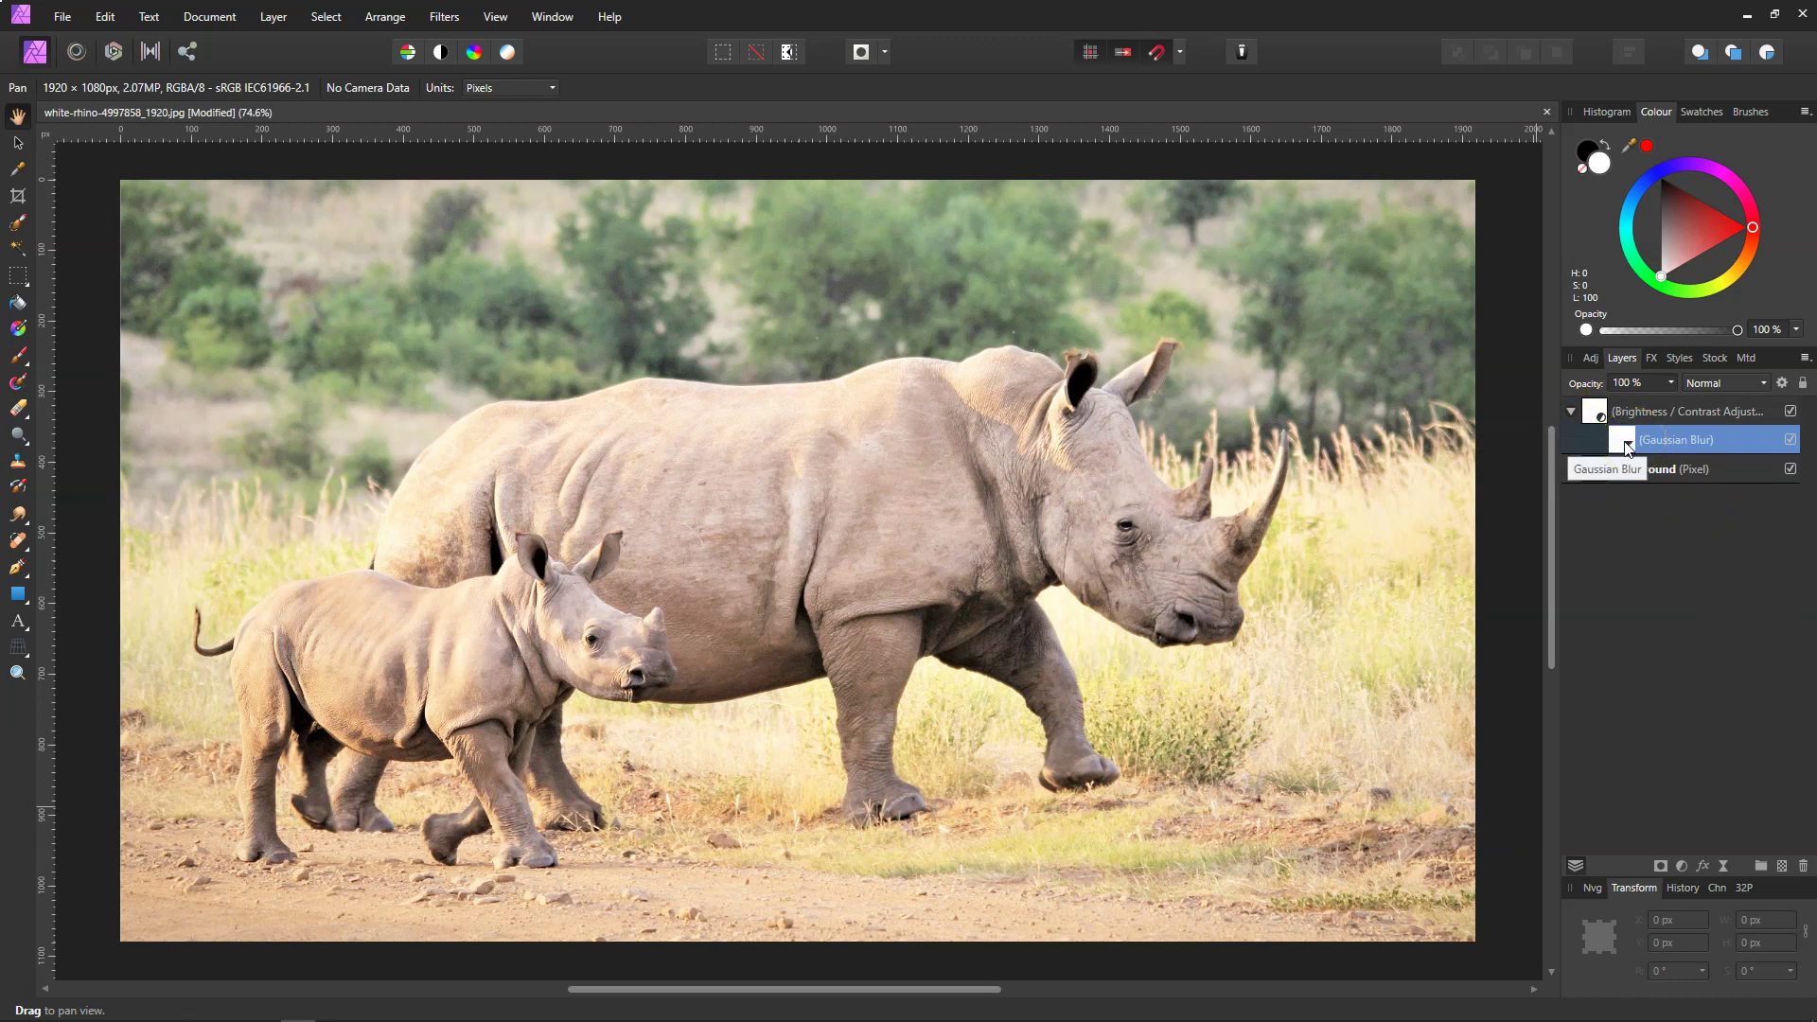
left_click_drag(1627, 449, 1623, 409)
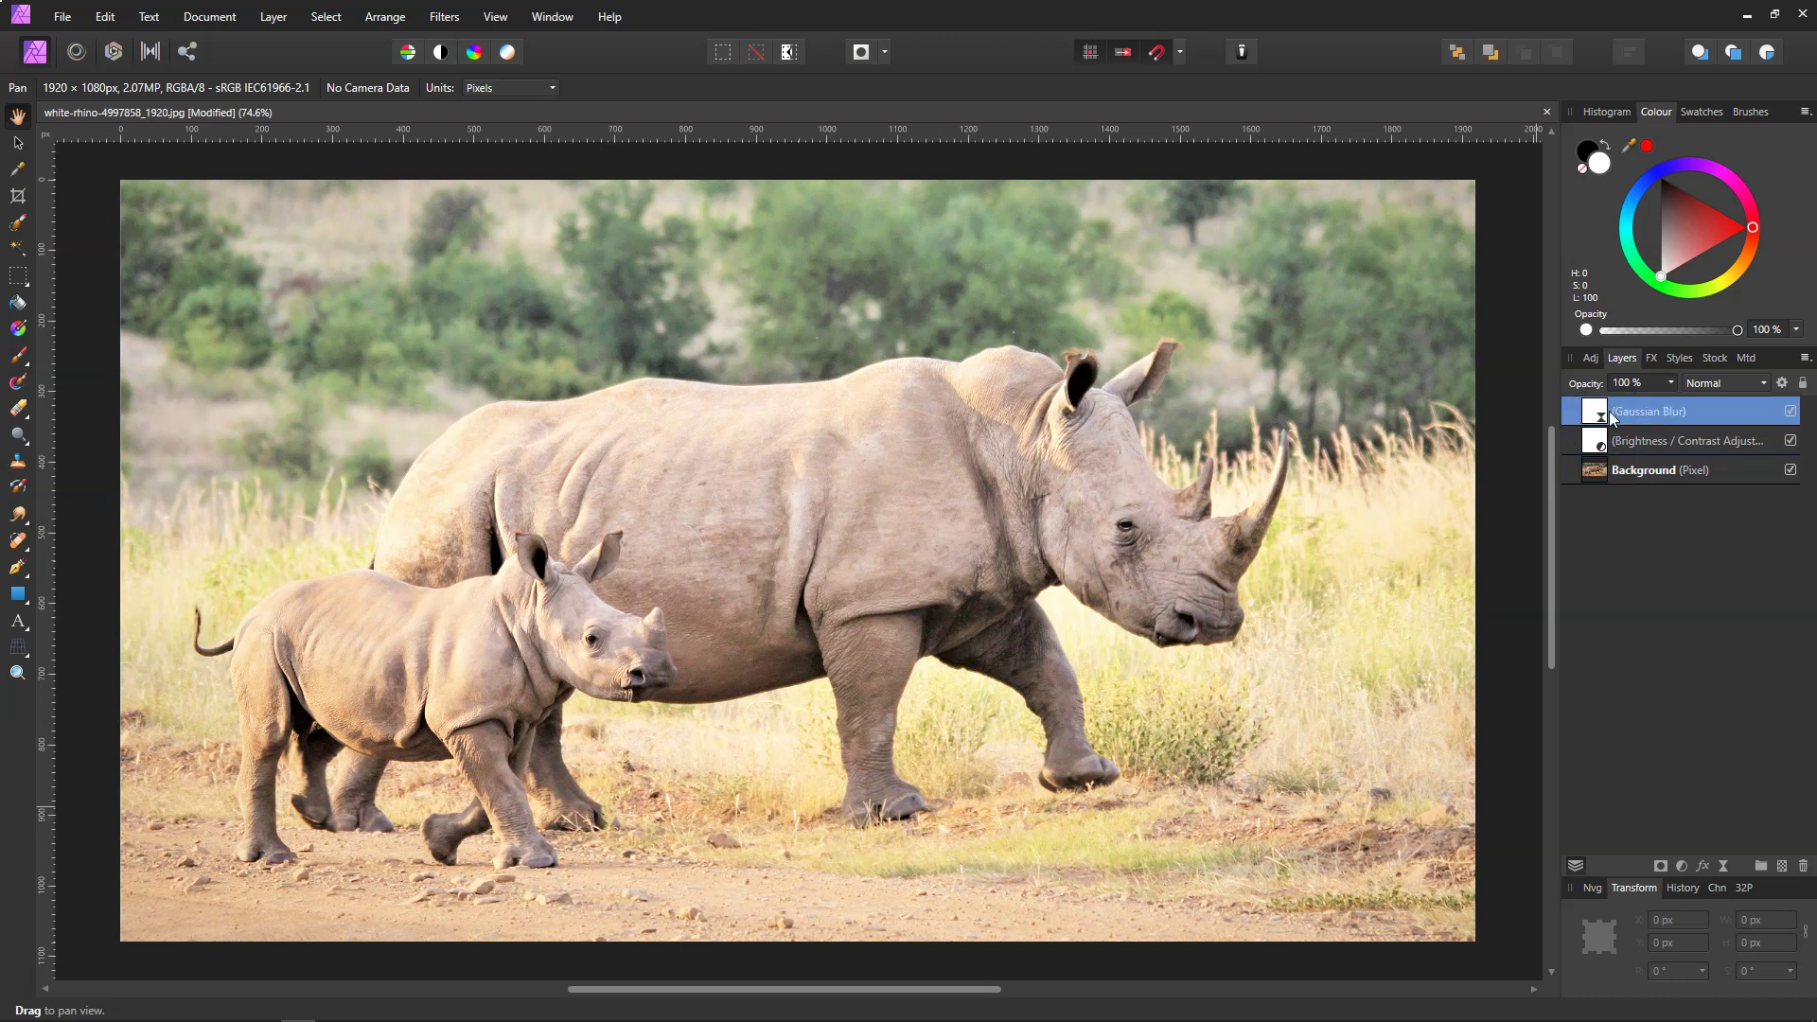
left_click(1598, 413)
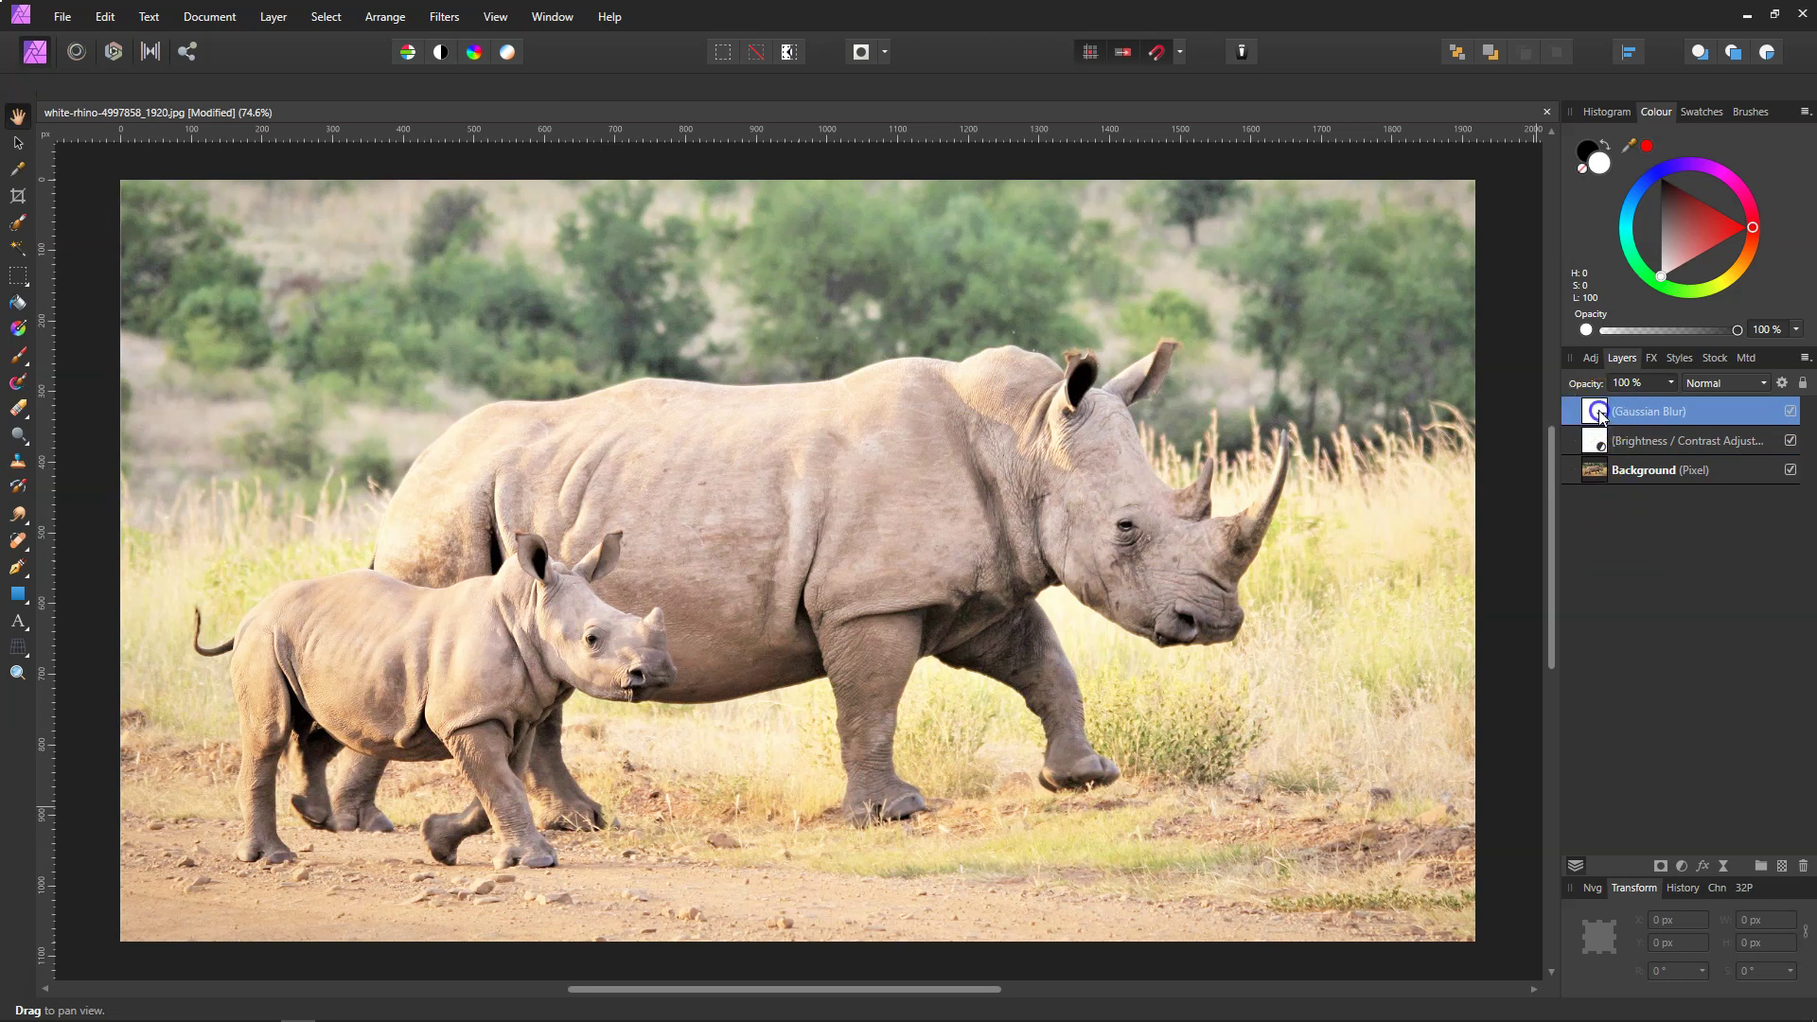
left_click(1259, 892)
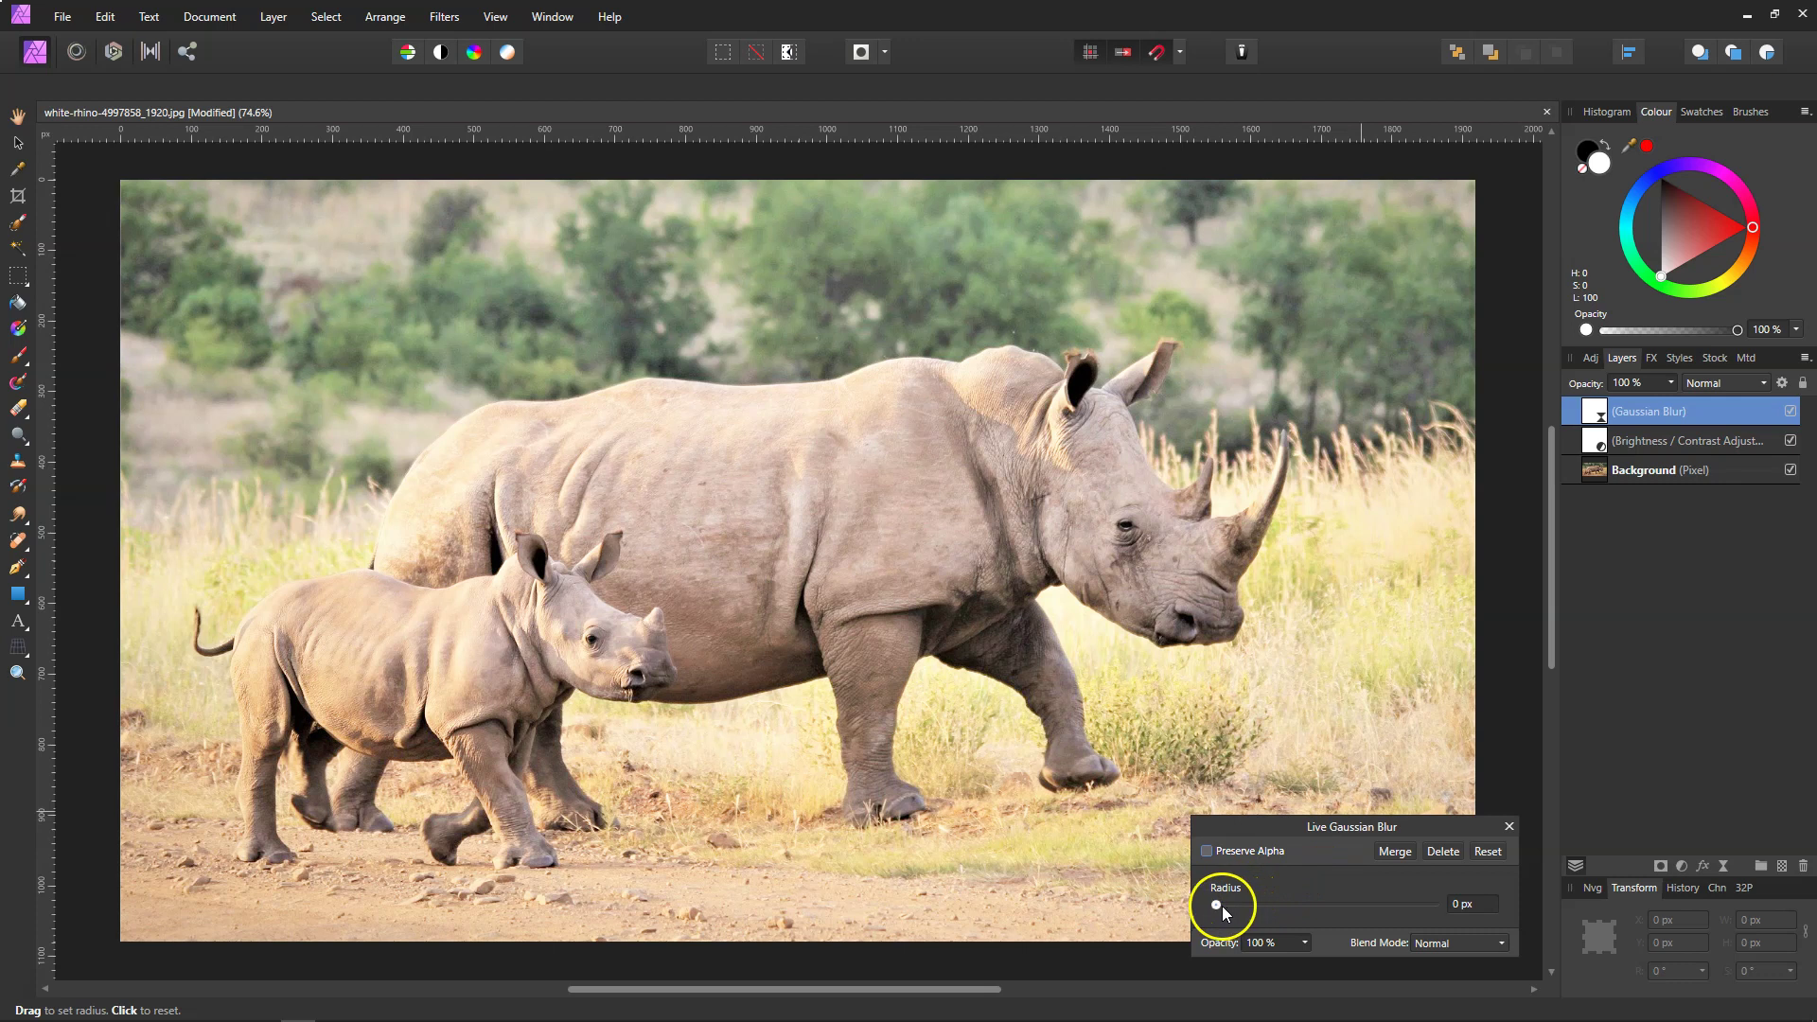
Set the live Gaussian blur to 35 px radius, Preserve Alpha on, Multiply blend mode.
left_click_drag(1215, 906, 1371, 906)
left_click(1487, 904)
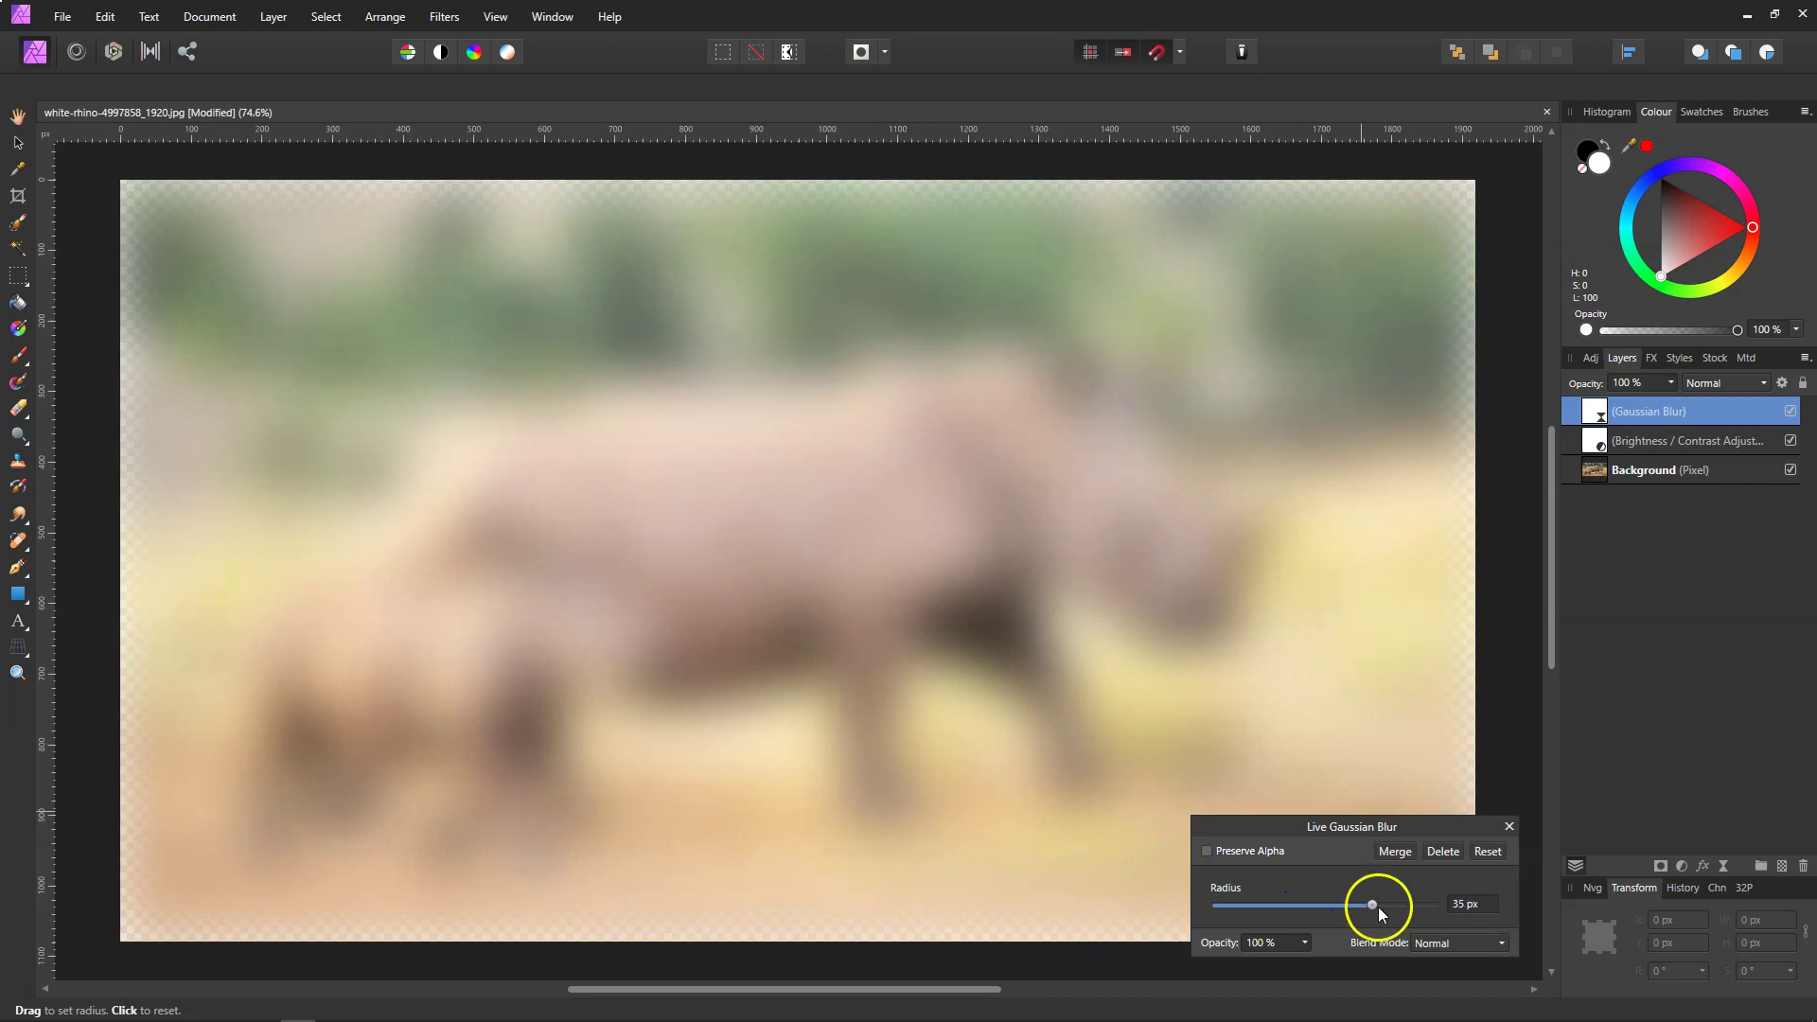
left_click(1206, 851)
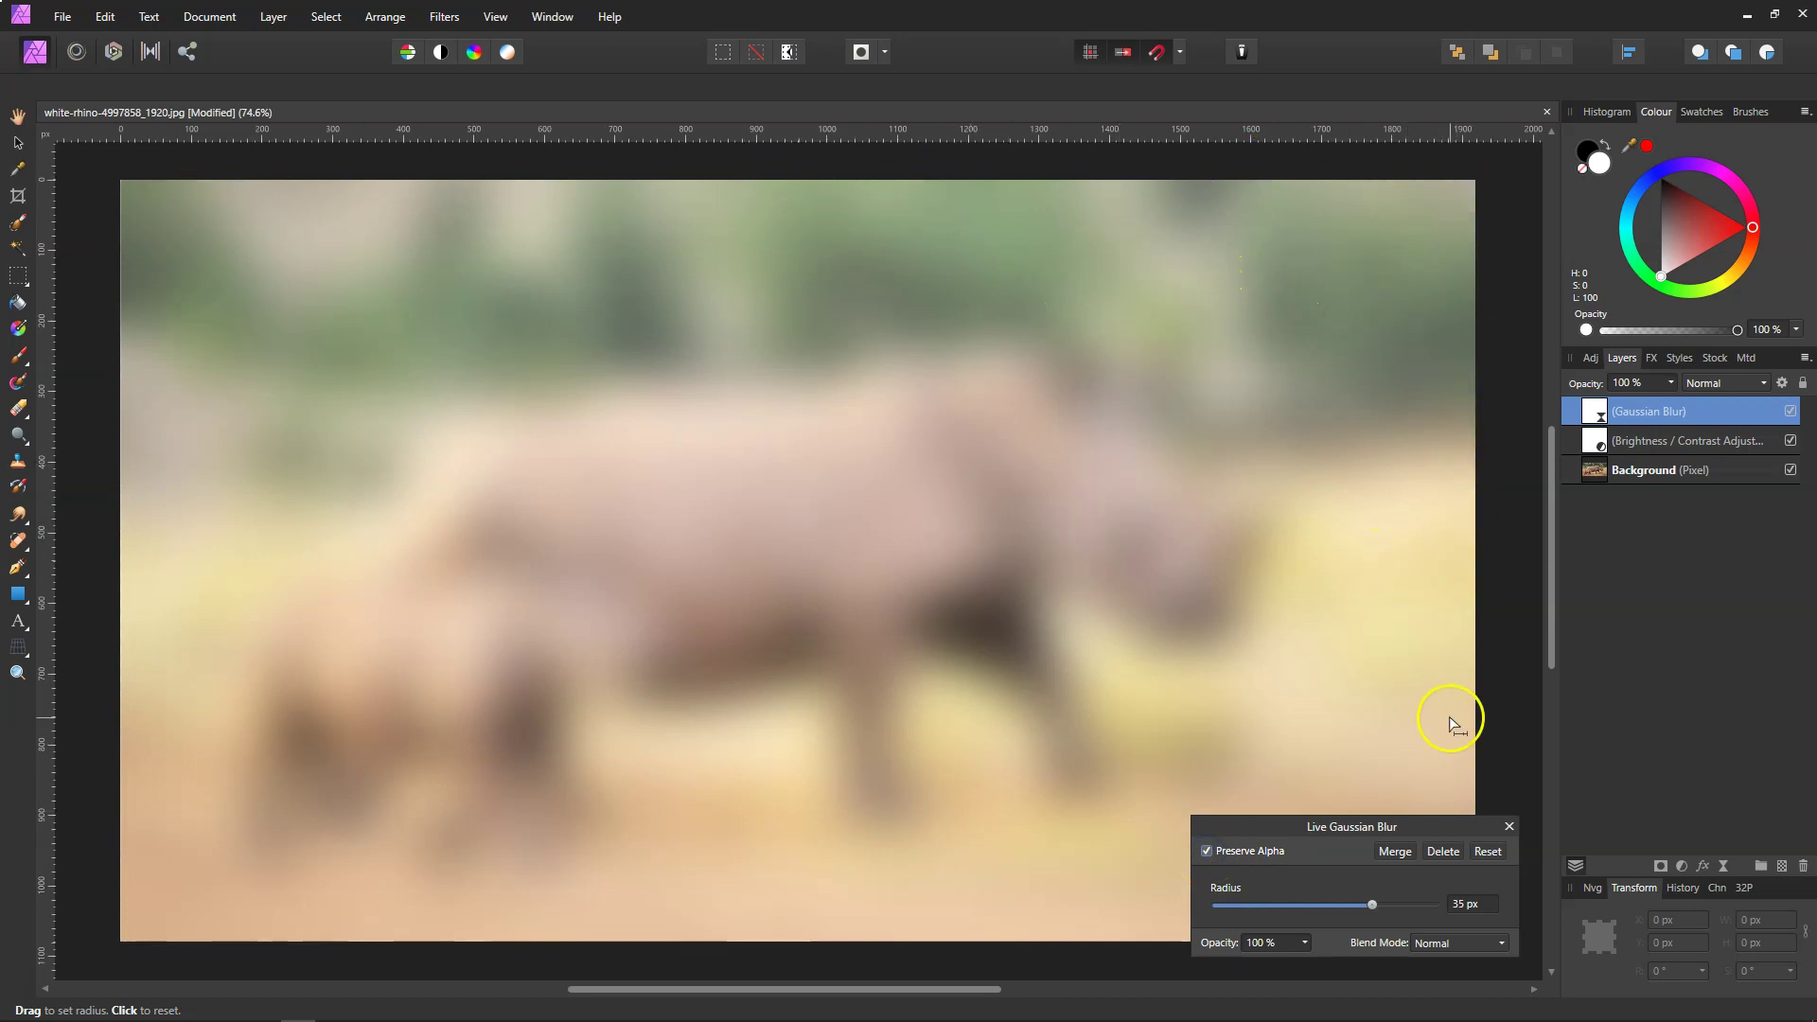
left_click(1454, 943)
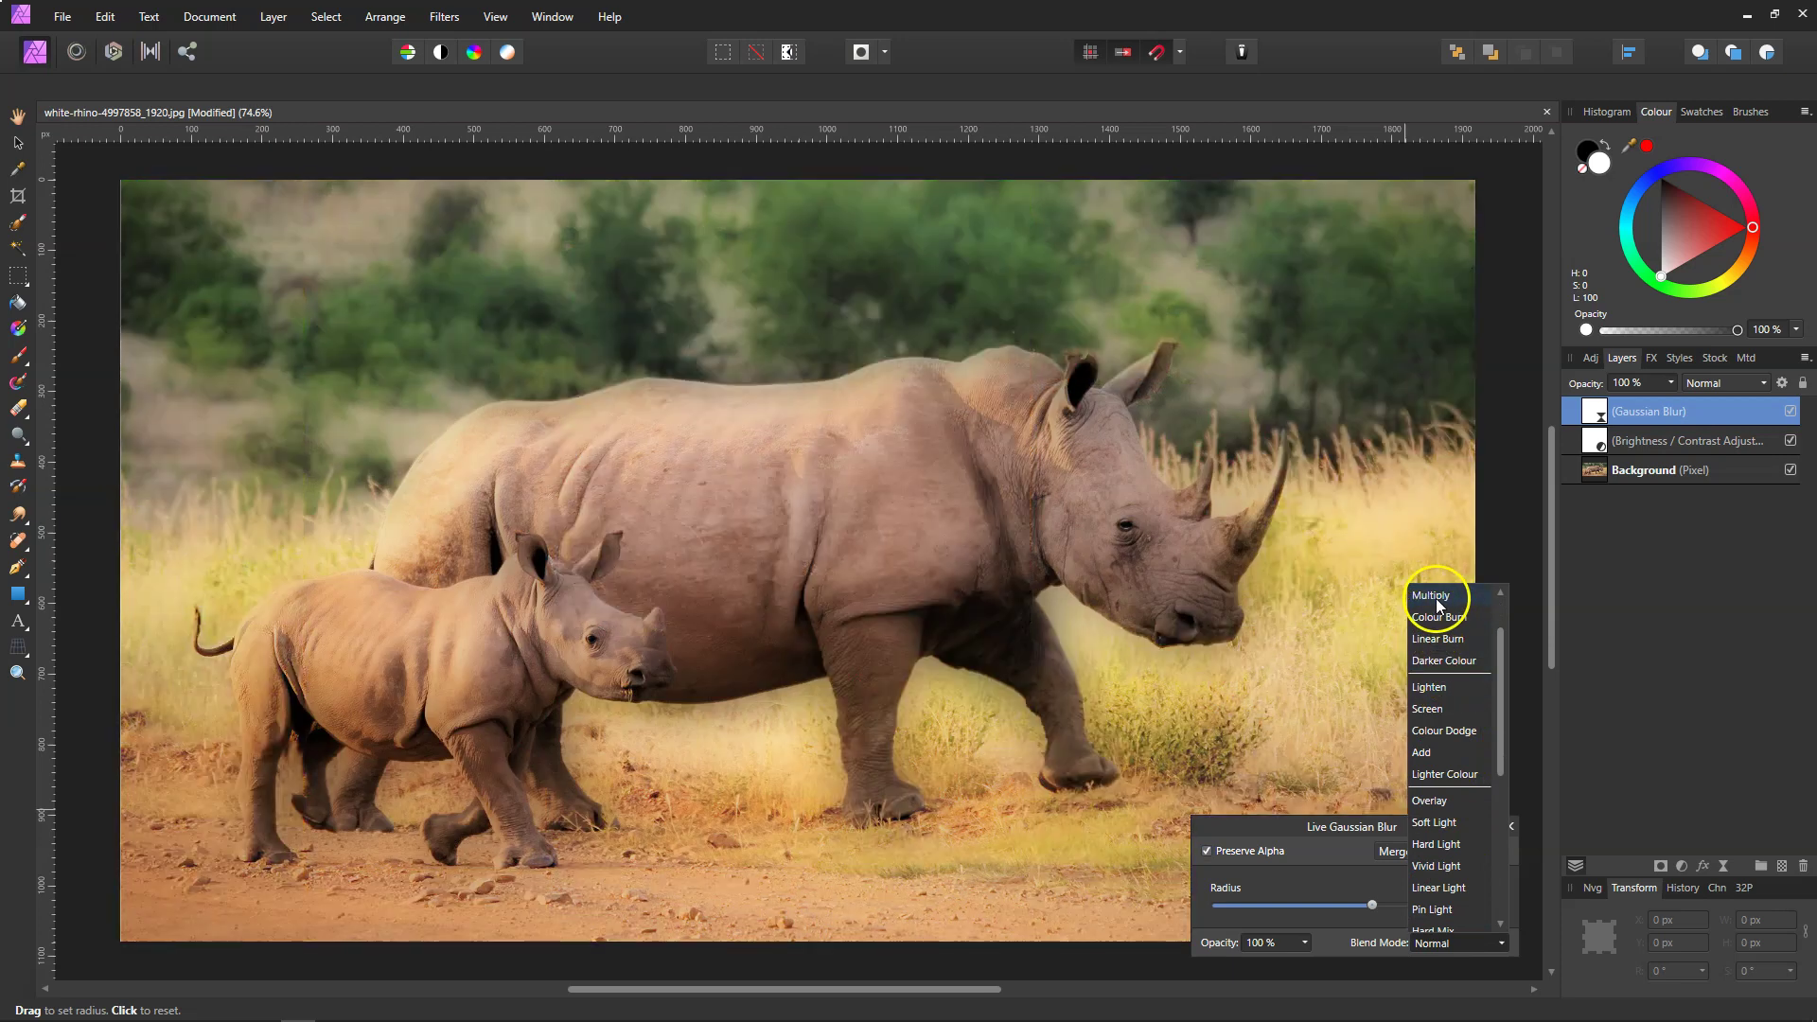
left_click(1434, 598)
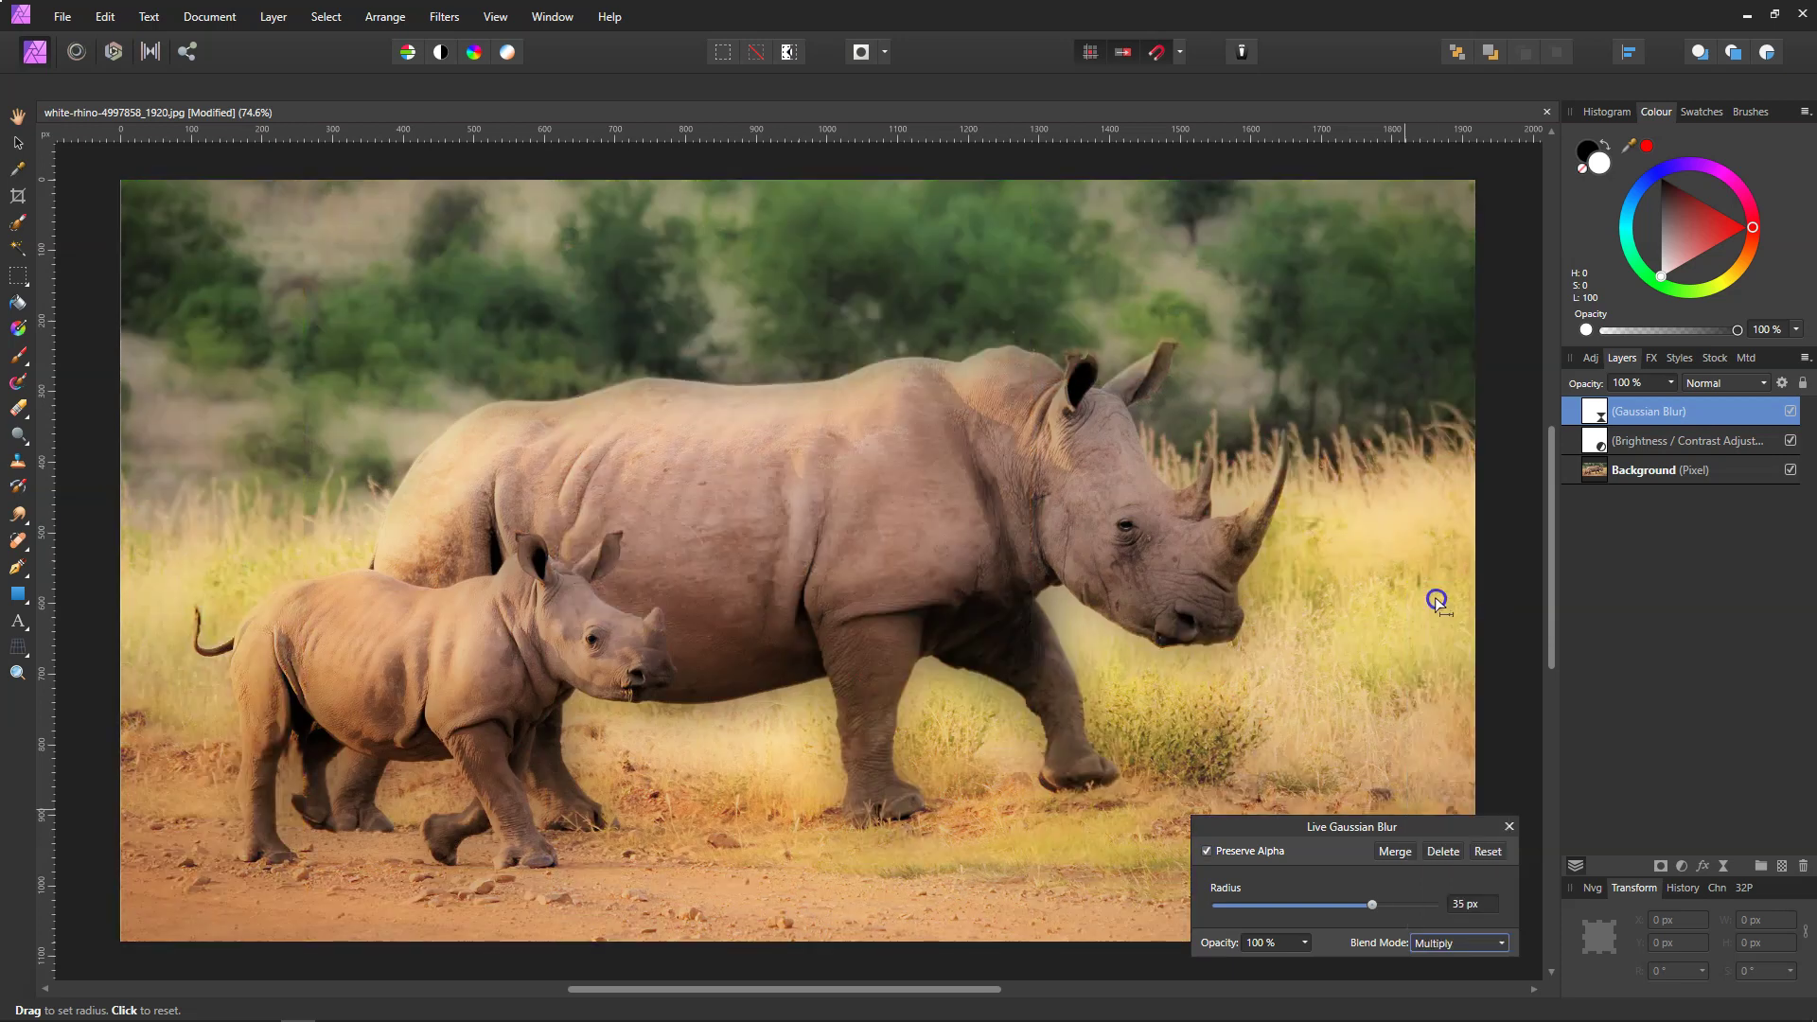
left_click(1510, 826)
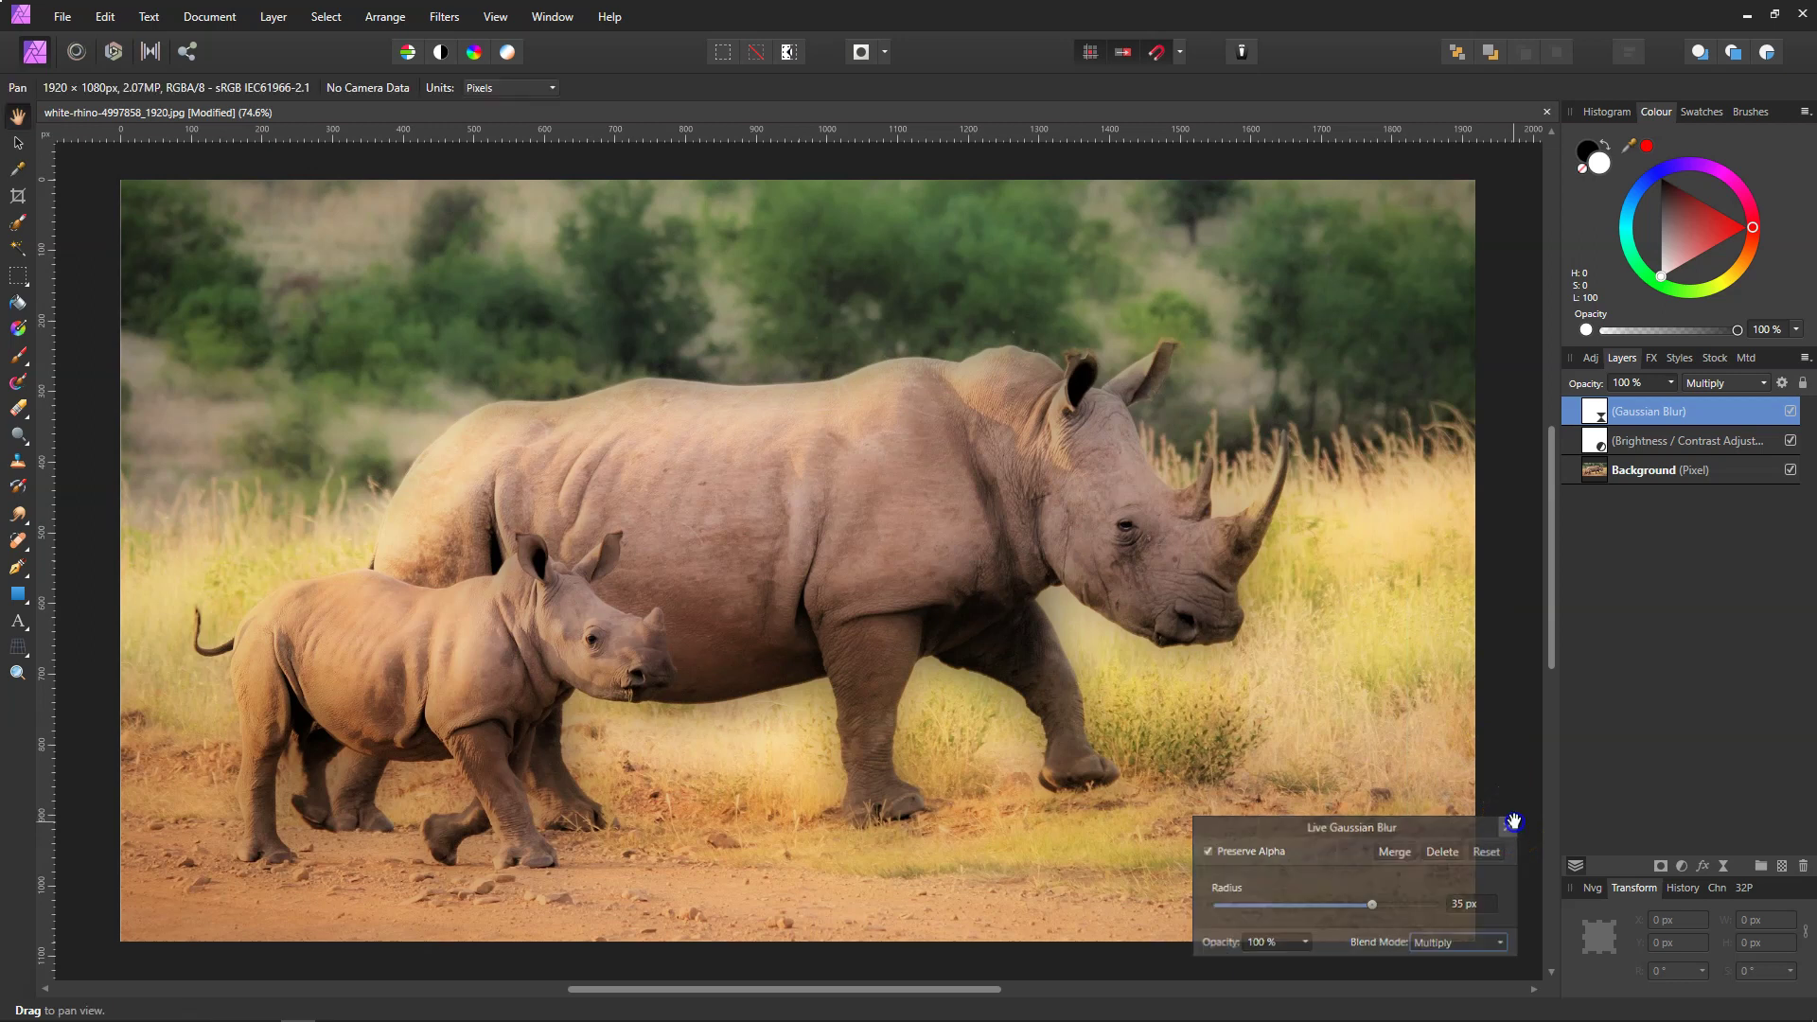
Set Brightness / Contrast to −48% brightness and 45% contrast, then select the Gaussian Blur layer.
double_click(1595, 442)
left_click_drag(1283, 845, 1354, 883)
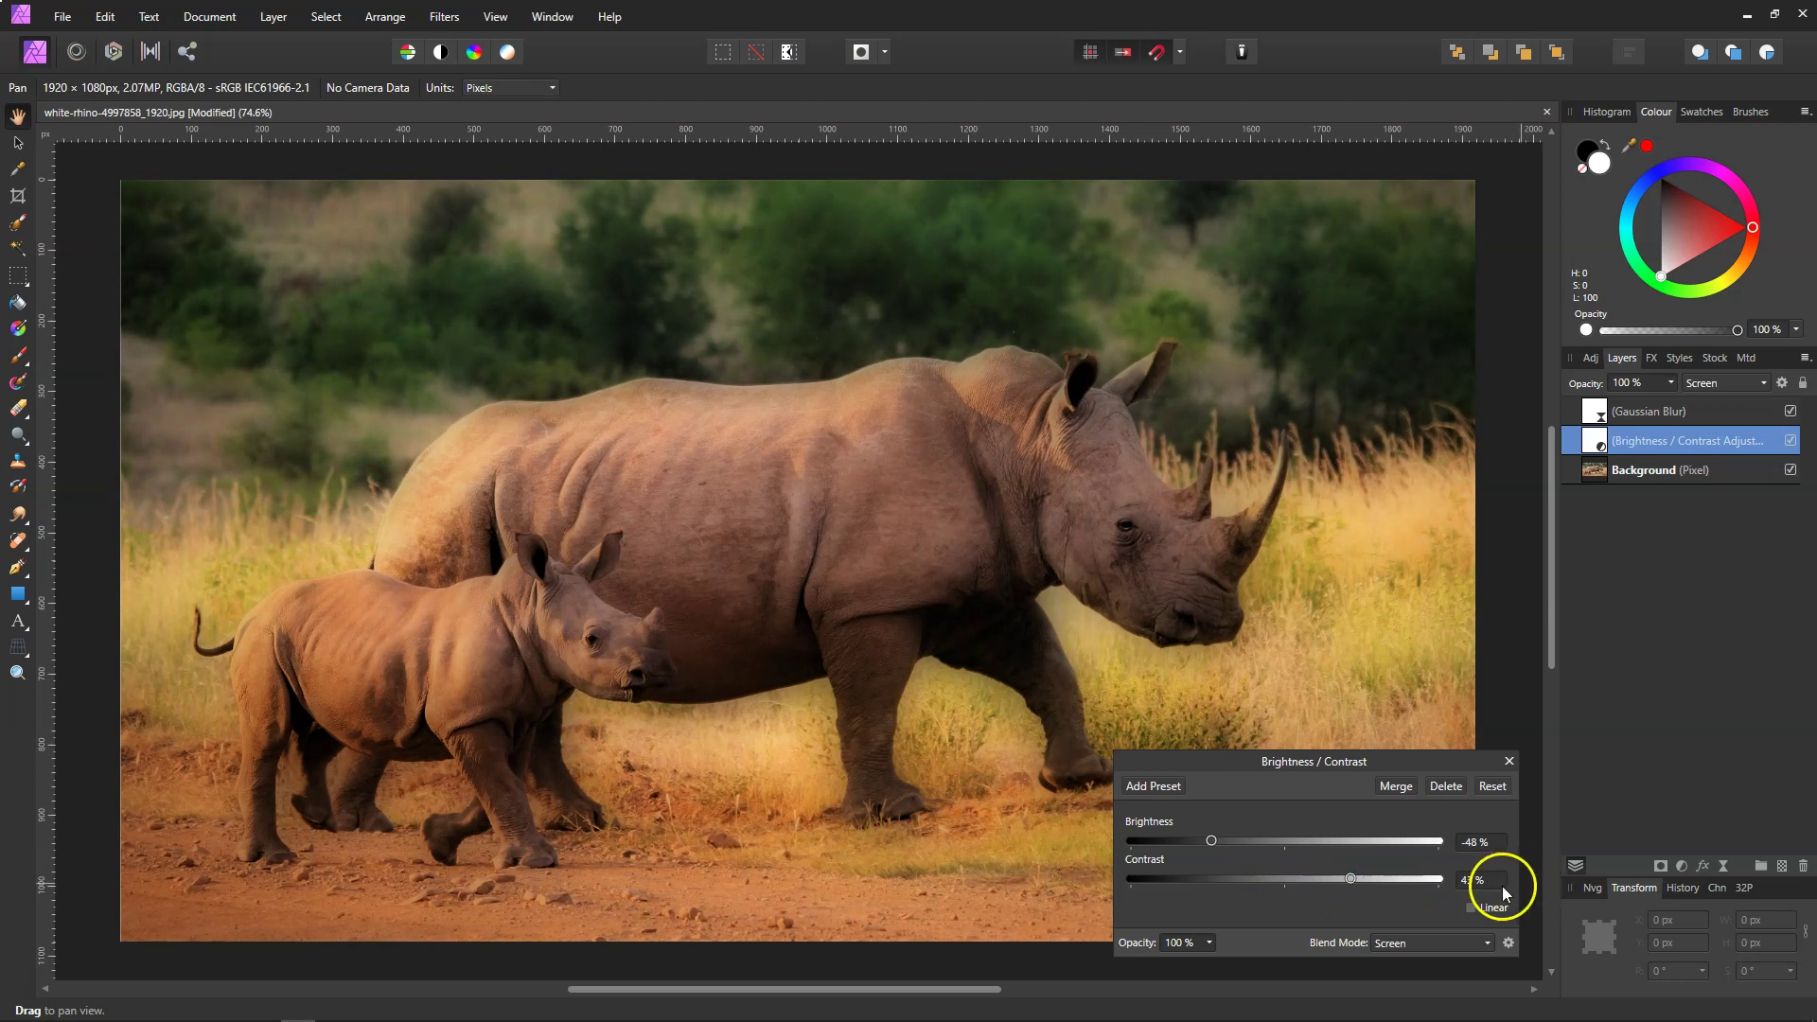
left_click(1513, 764)
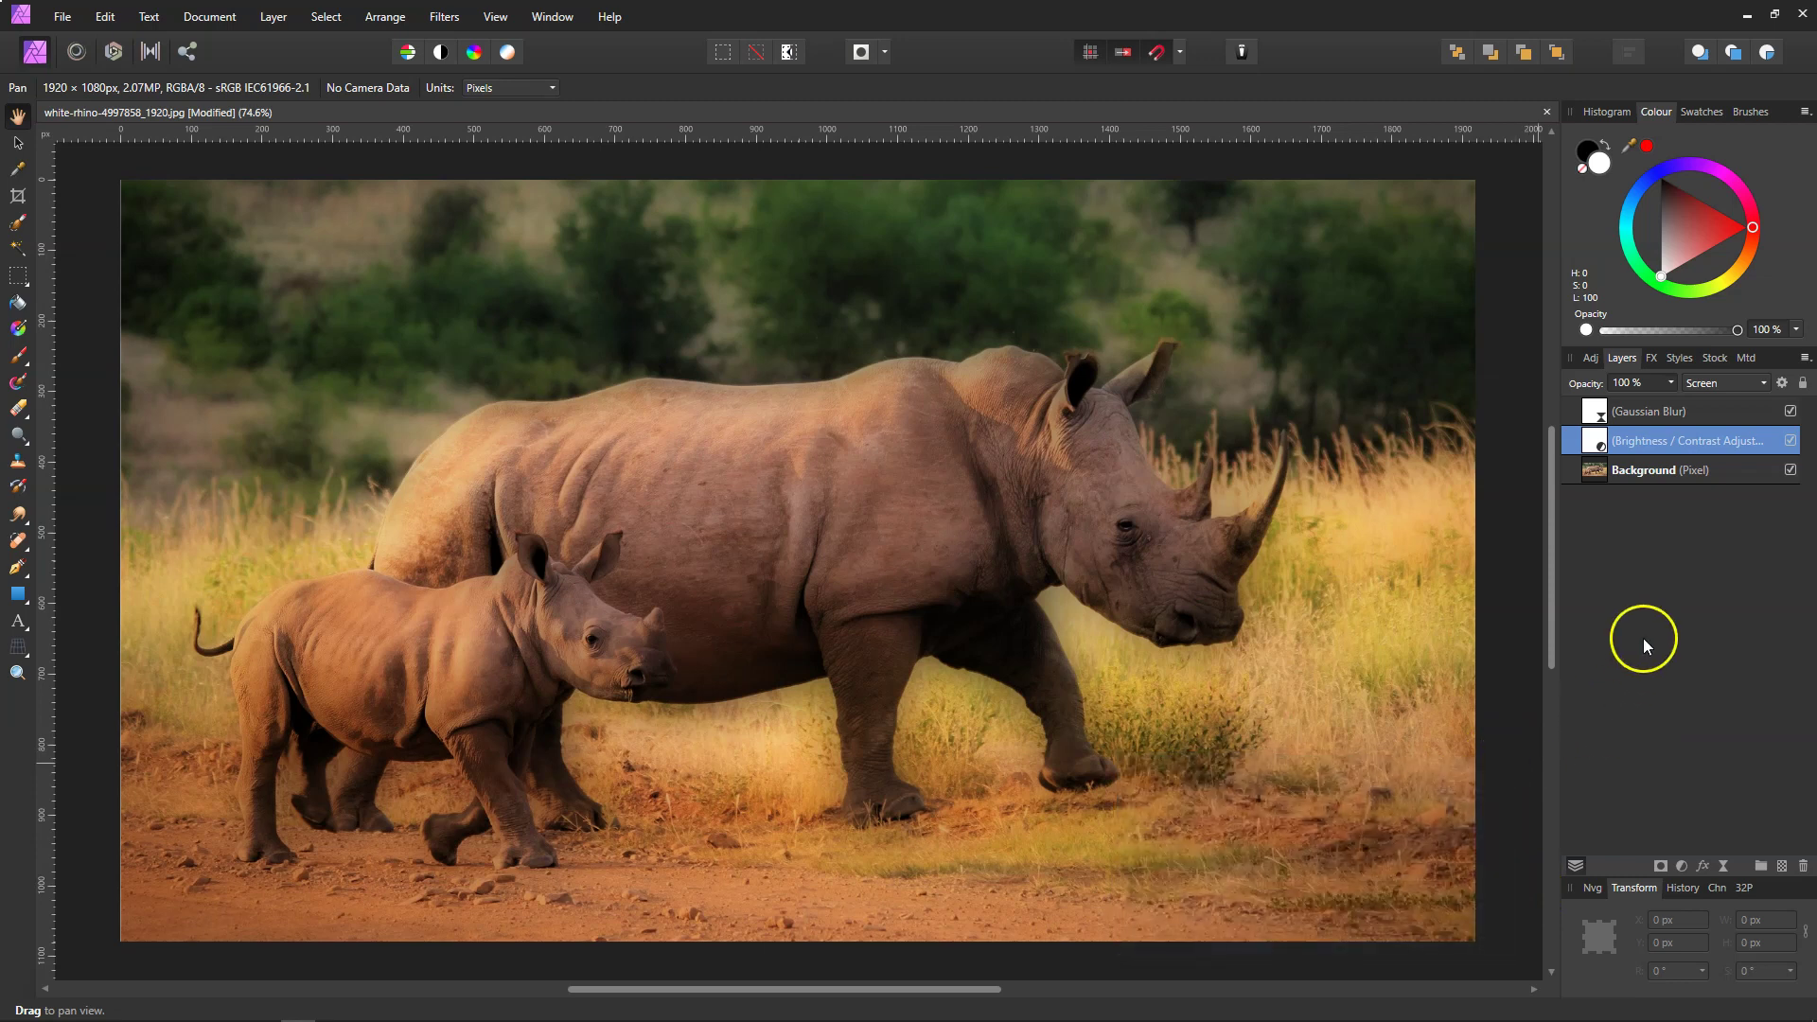
left_click(1625, 410)
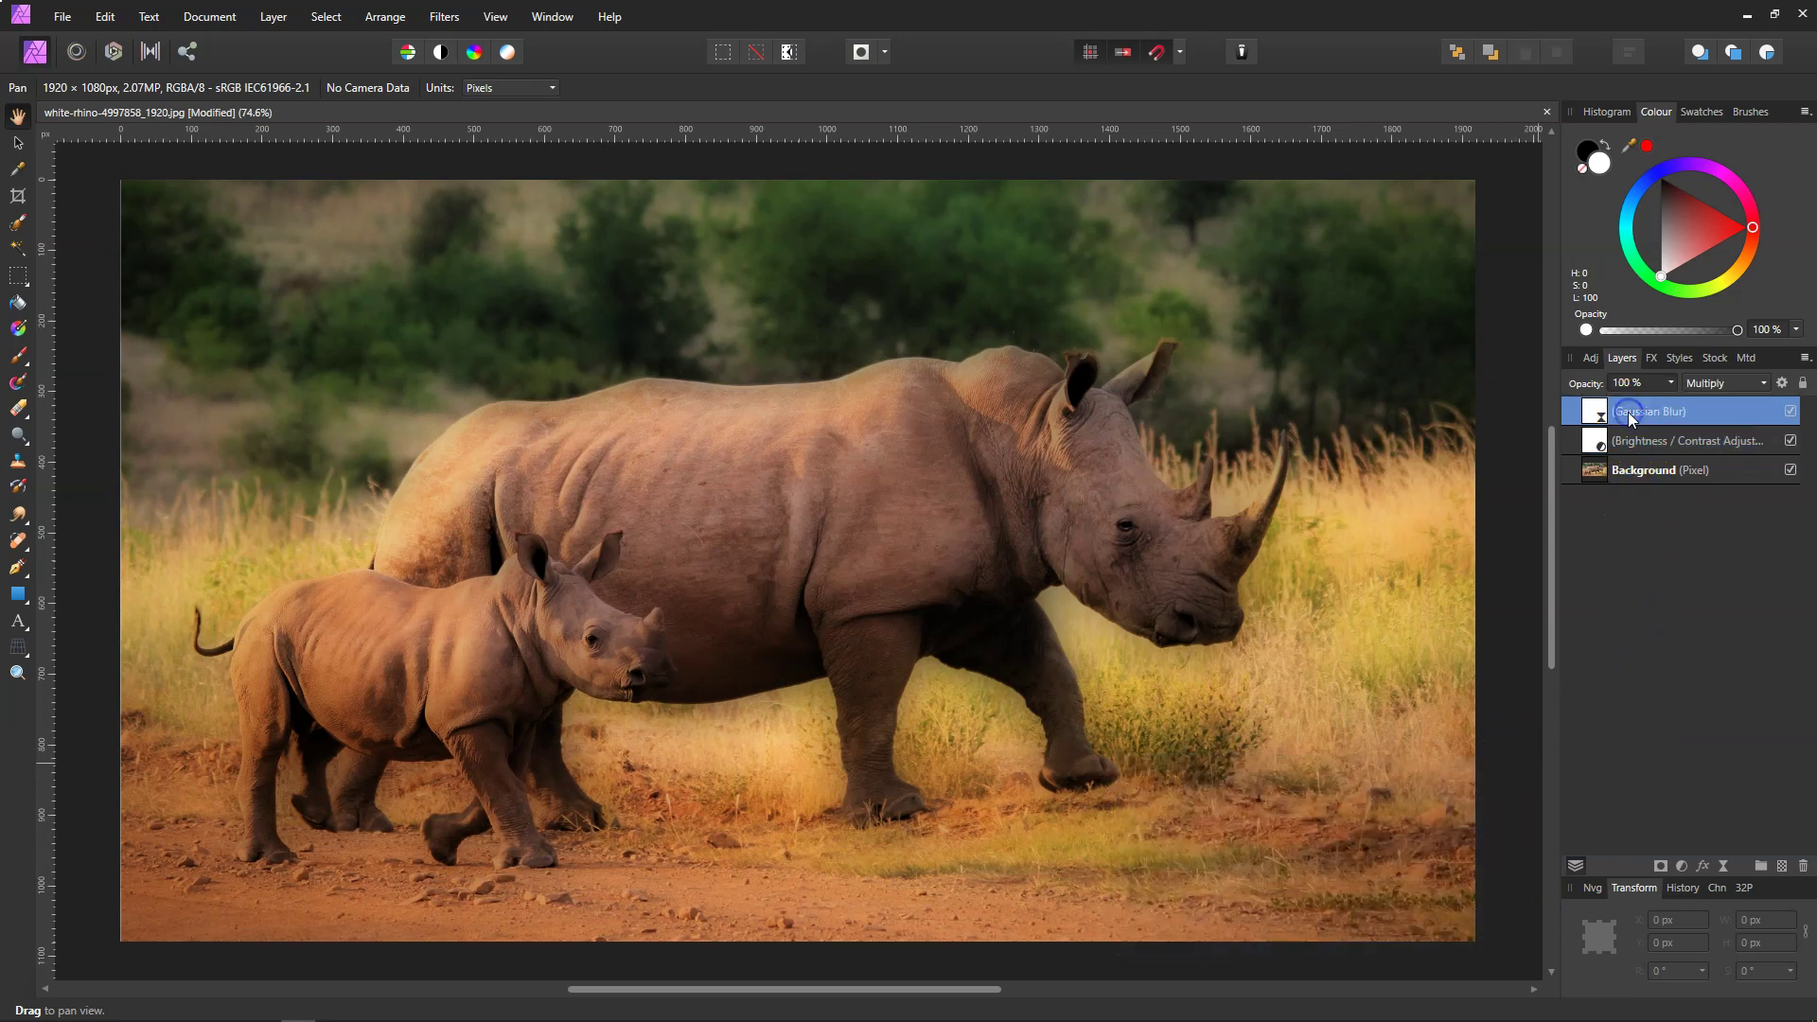
Open the blur layer's Blend Options and reset both blend ranges to straight diagonals.
left_click(1782, 384)
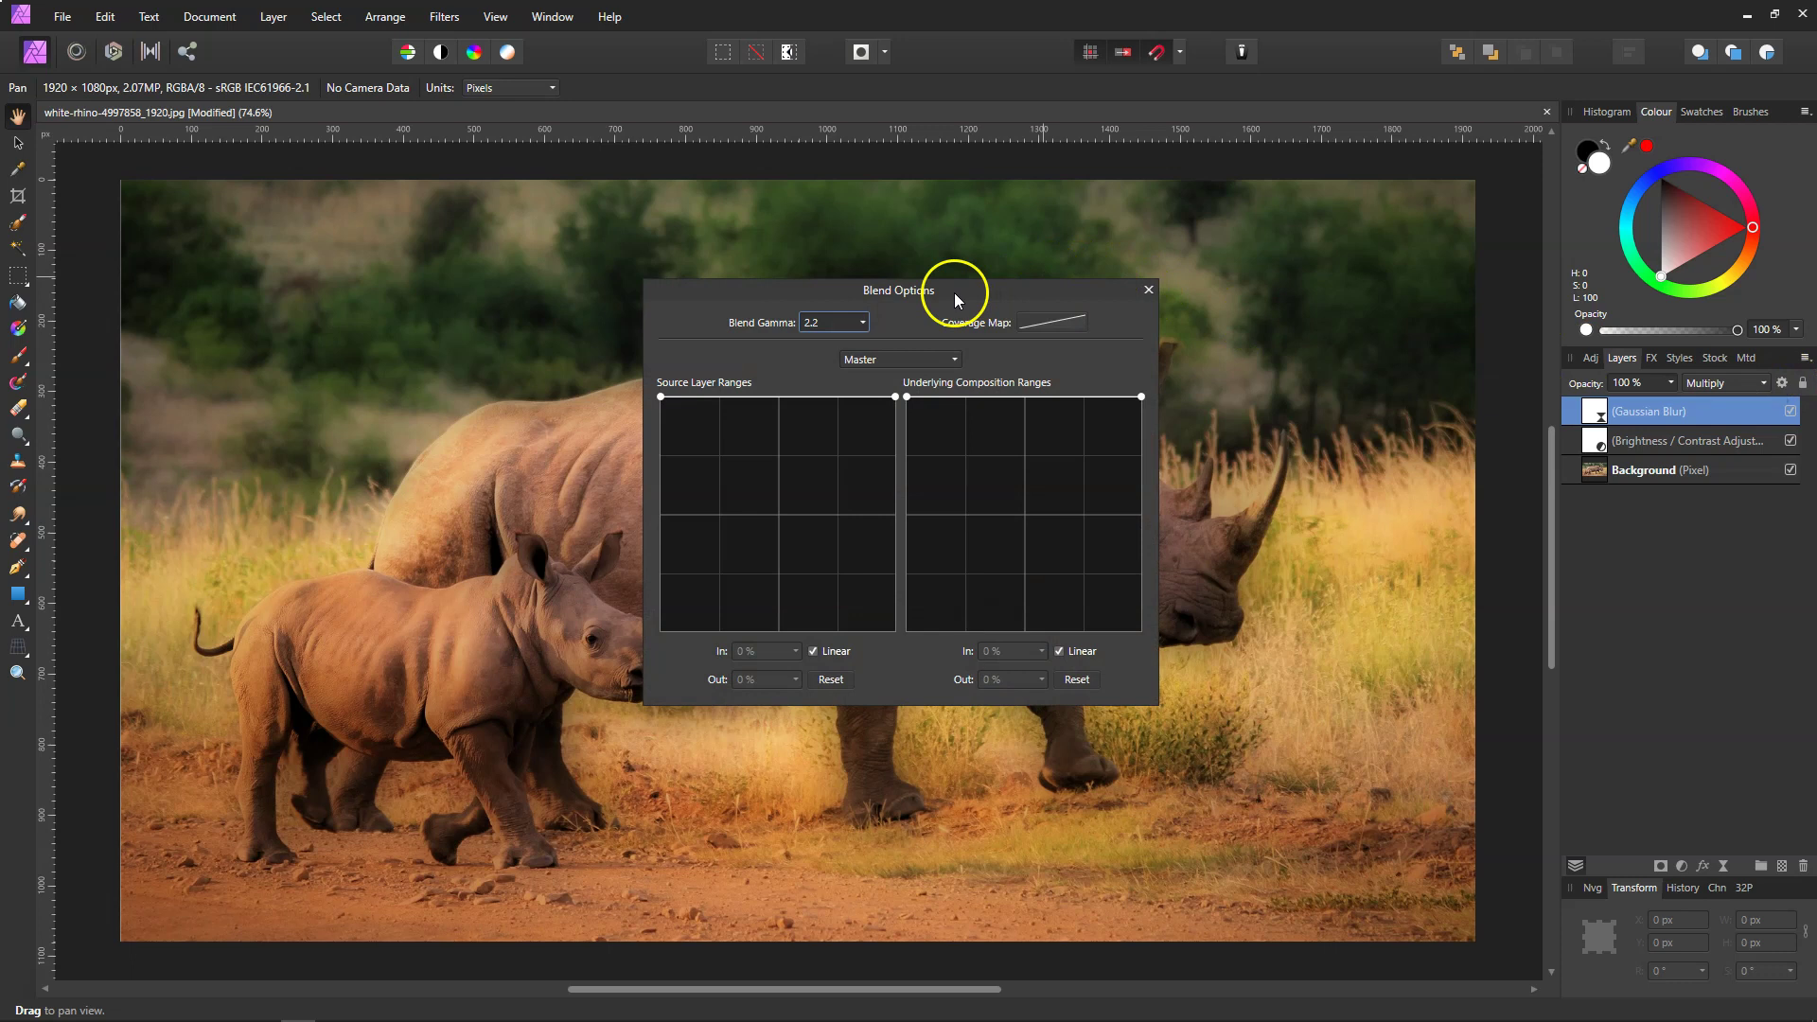
left_click_drag(954, 299, 1603, 527)
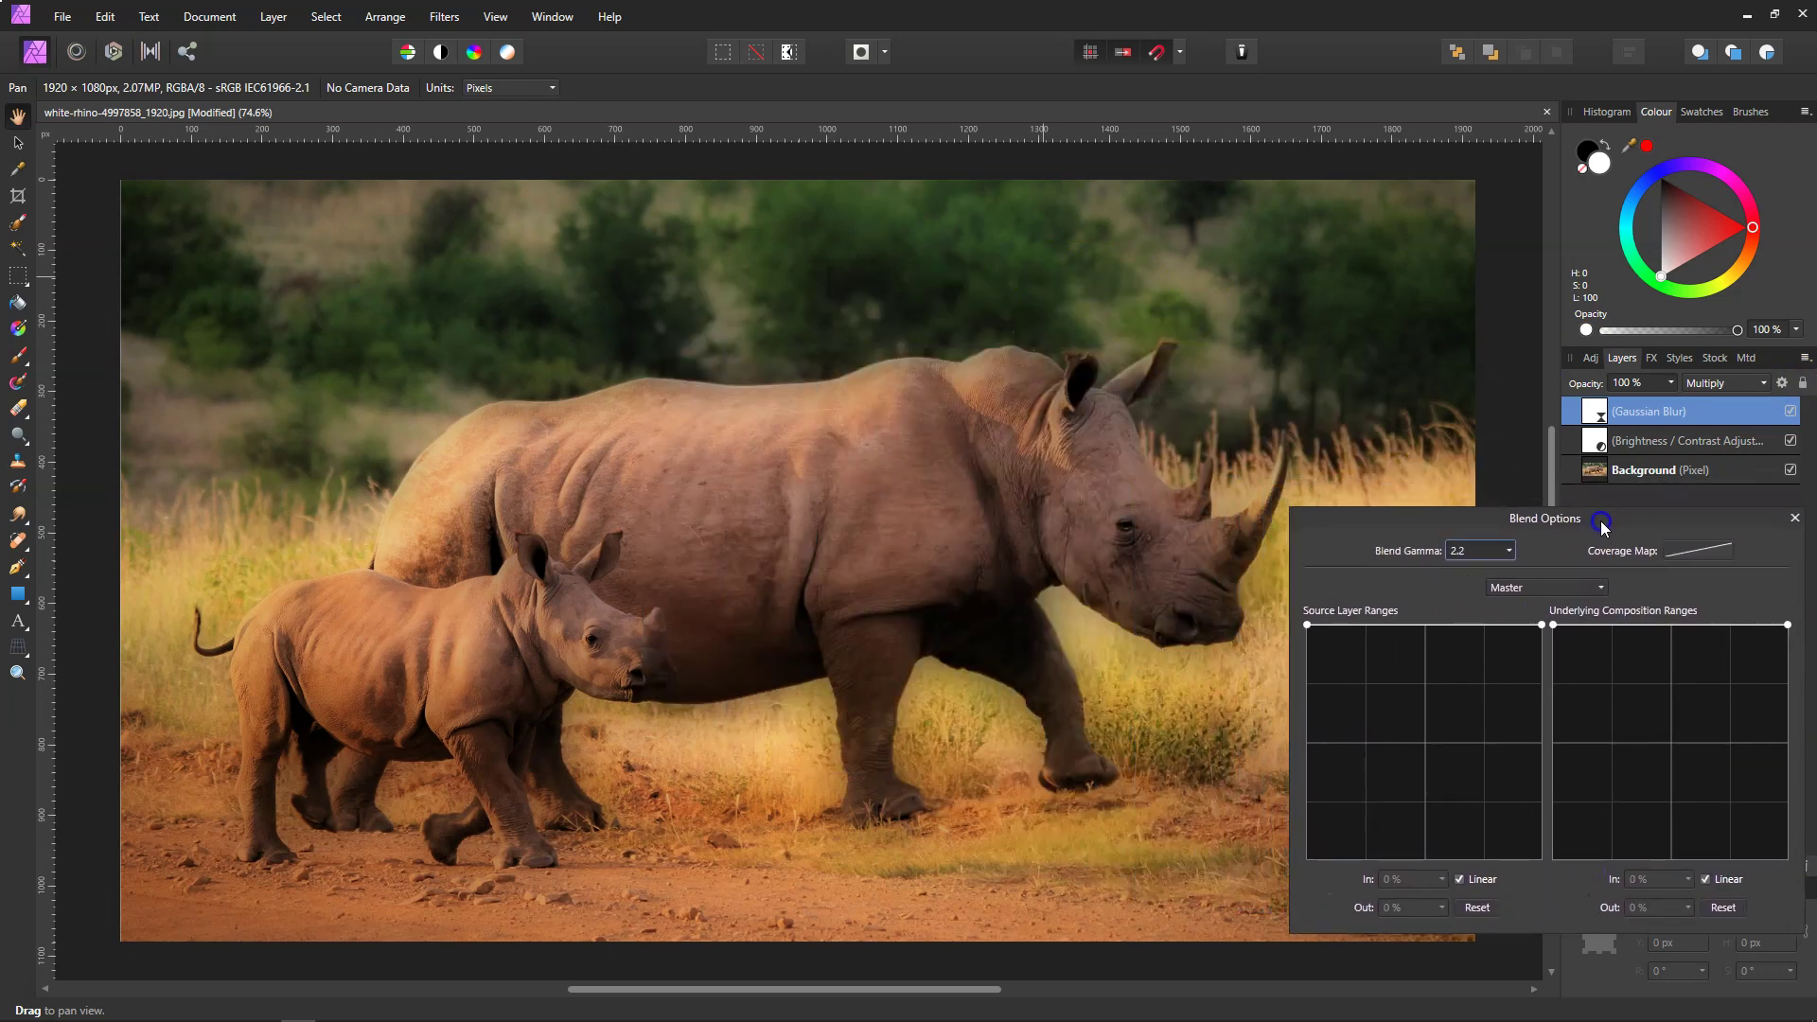
left_click(1306, 625)
left_click_drag(1305, 624, 1297, 876)
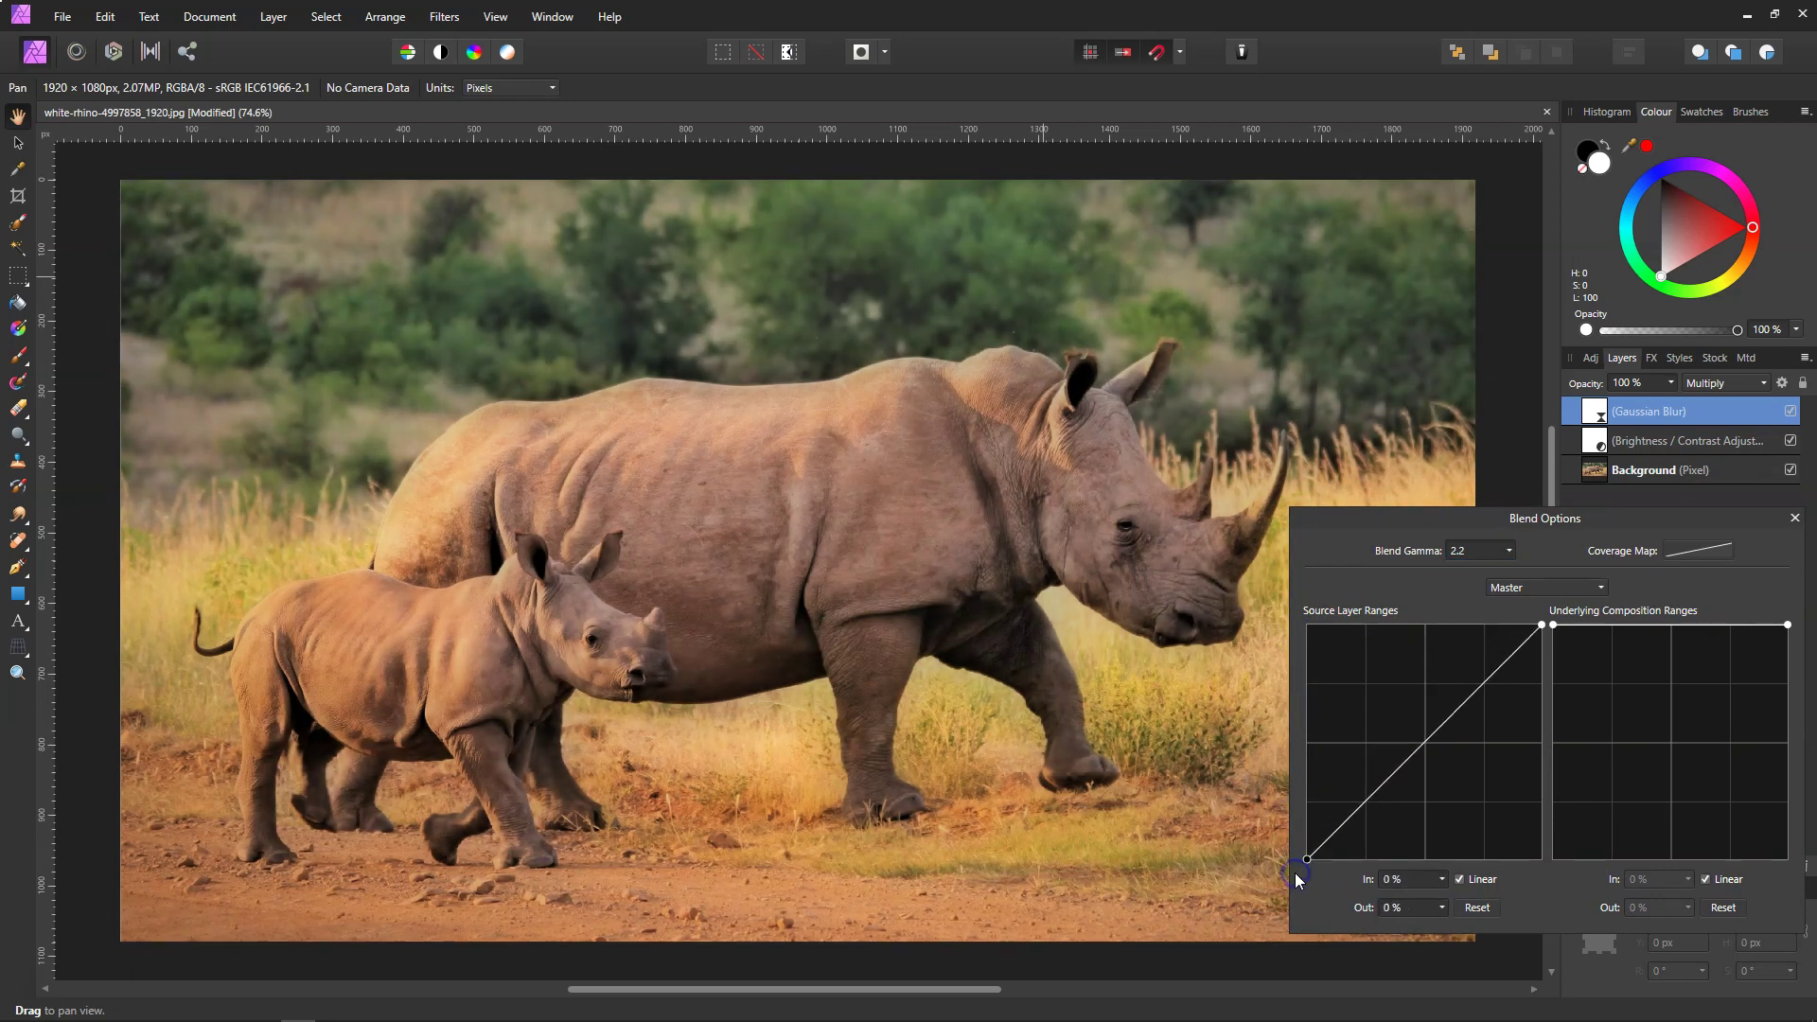
left_click_drag(1296, 878, 1554, 861)
left_click(1460, 883)
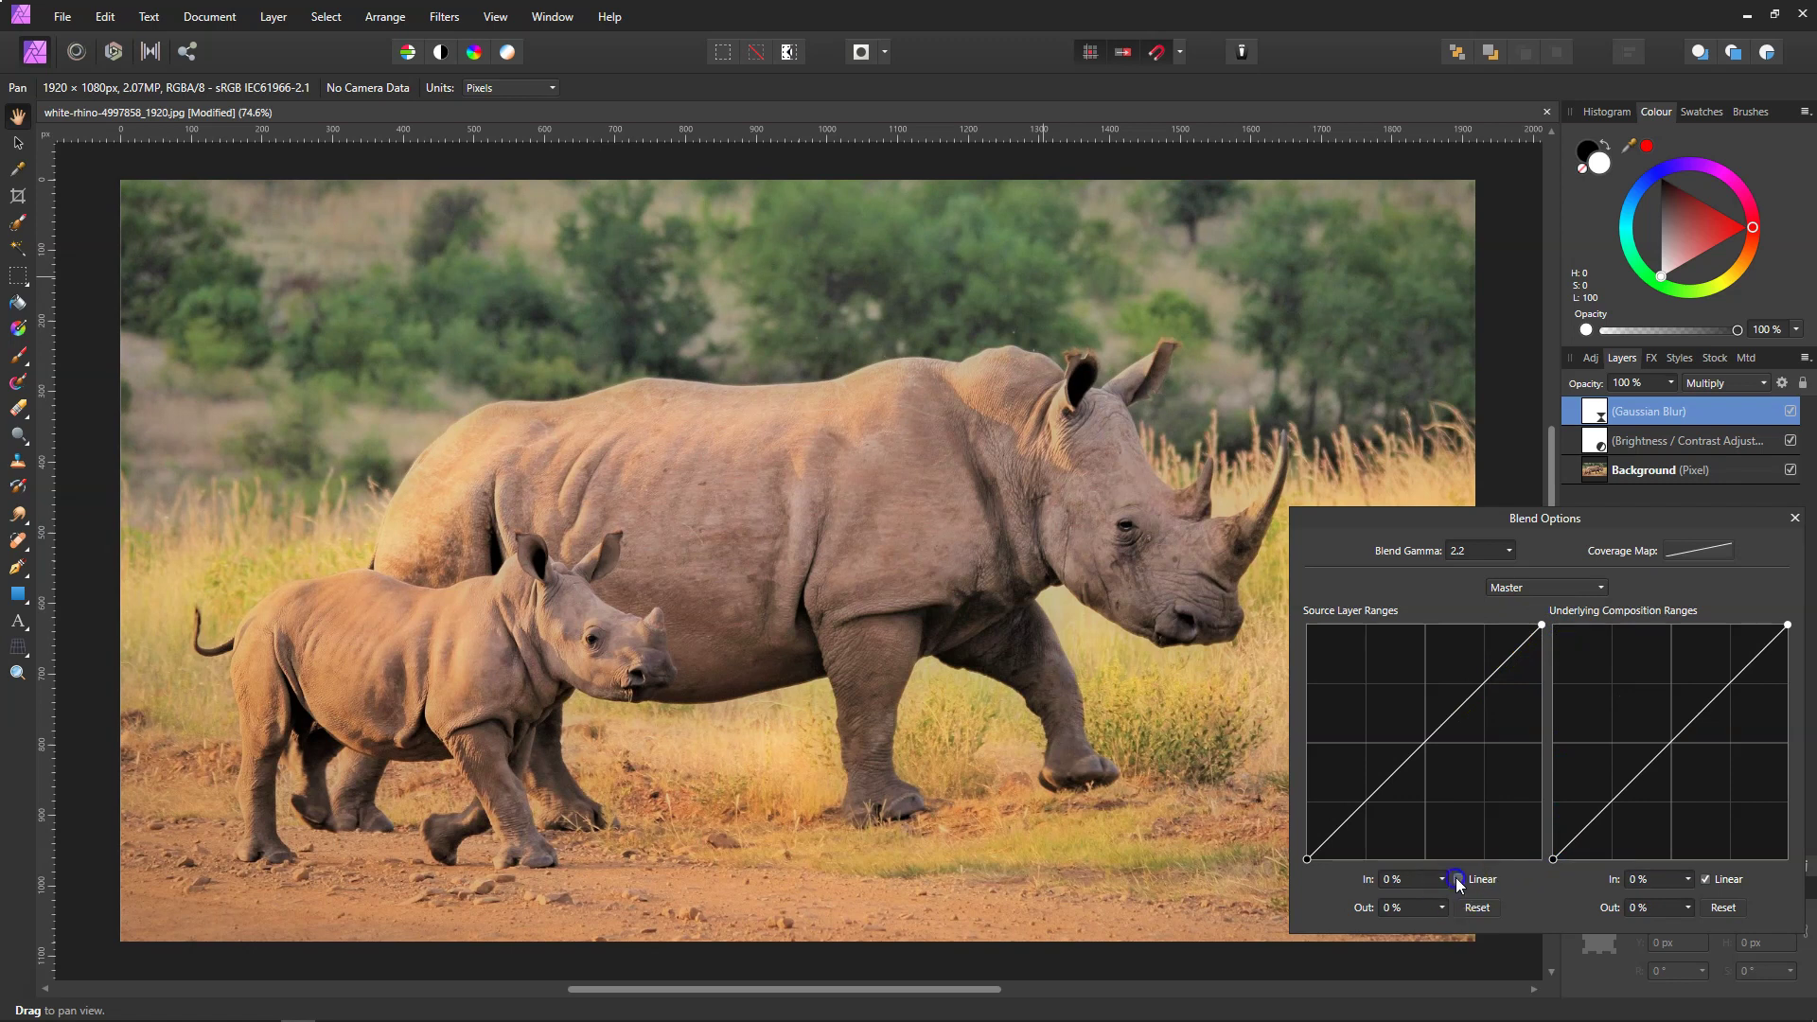
Turn off Linear and bow both curves to about 25% in, 50% out.
left_click(1714, 889)
left_click(1366, 802)
left_click_drag(1365, 802, 1363, 743)
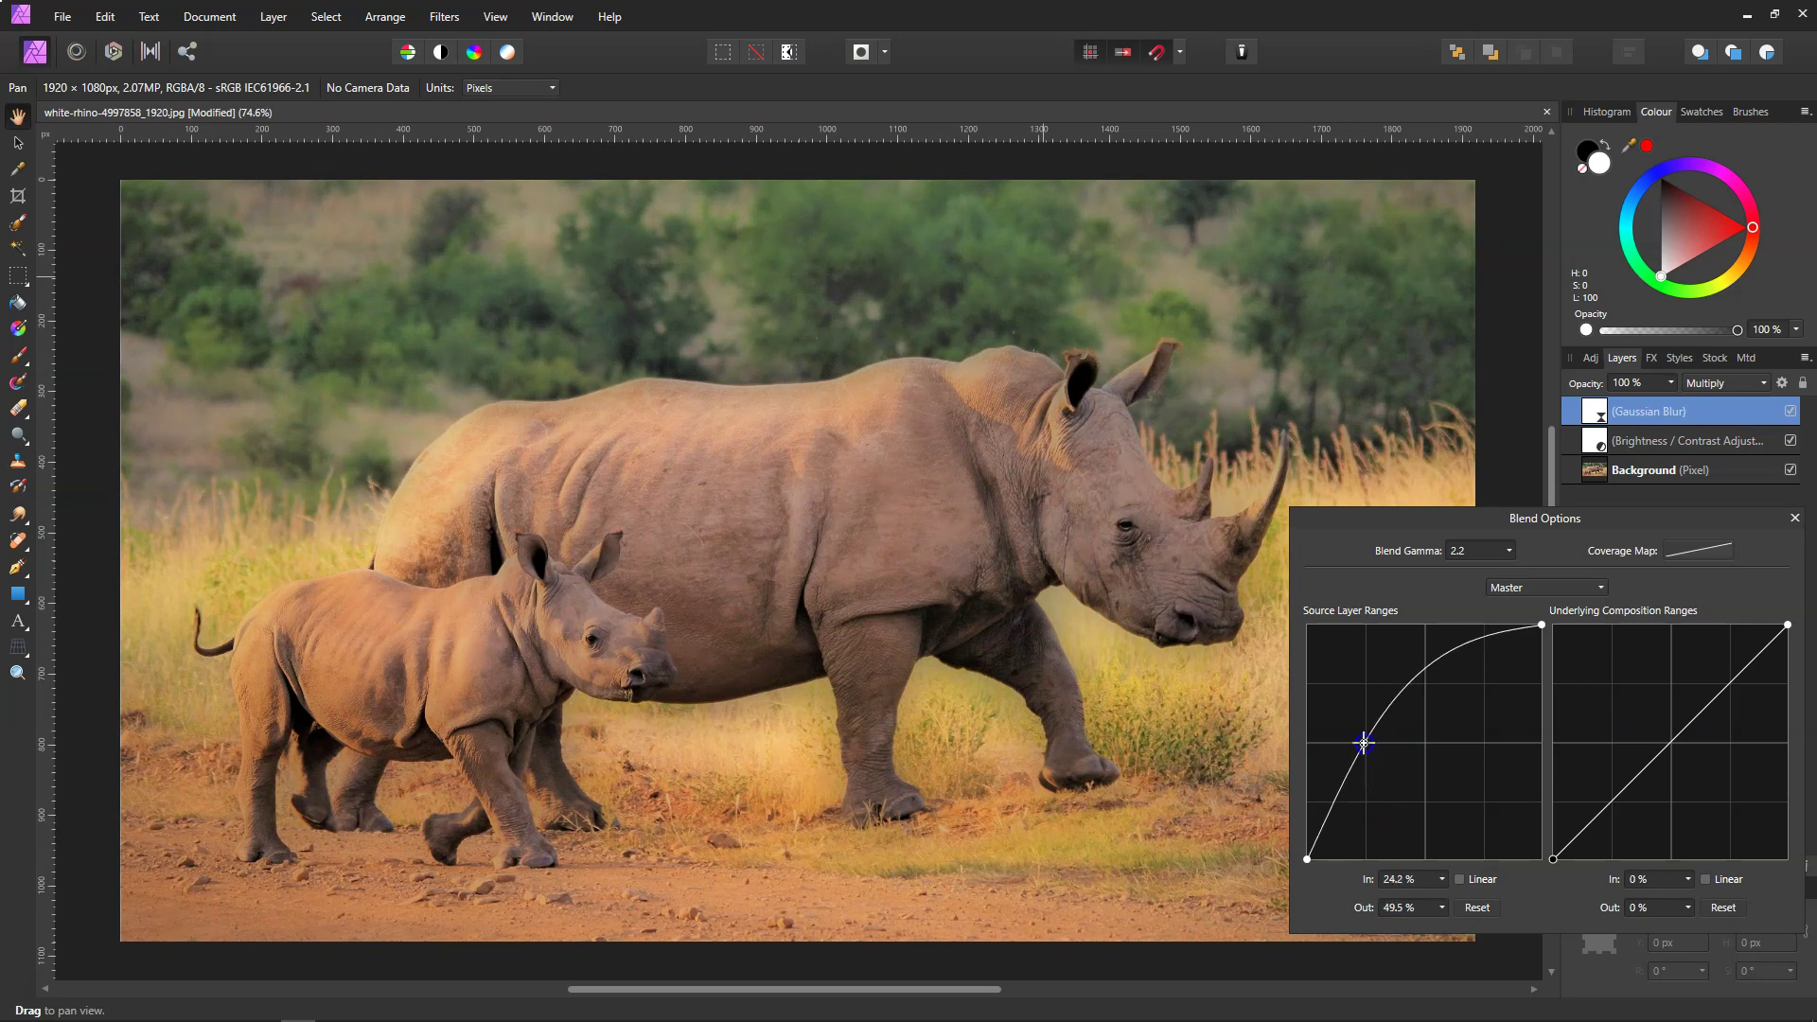
left_click(1613, 799)
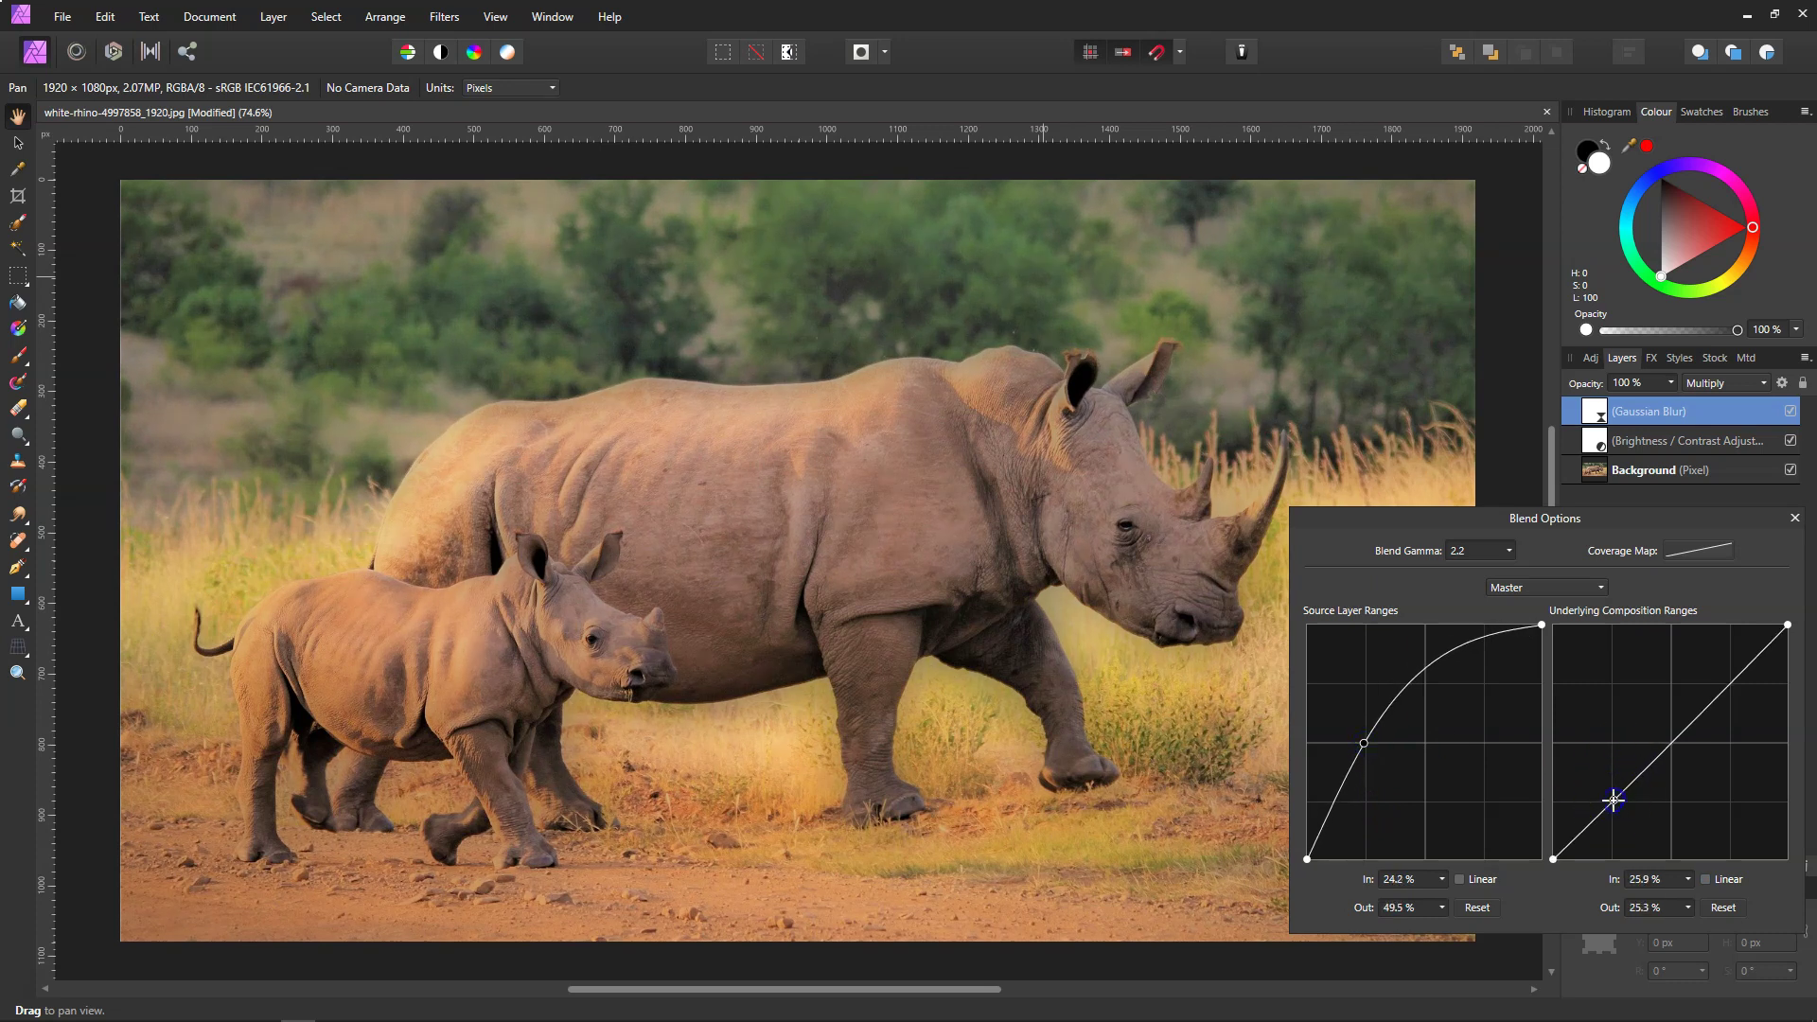
left_click_drag(1617, 750, 1614, 744)
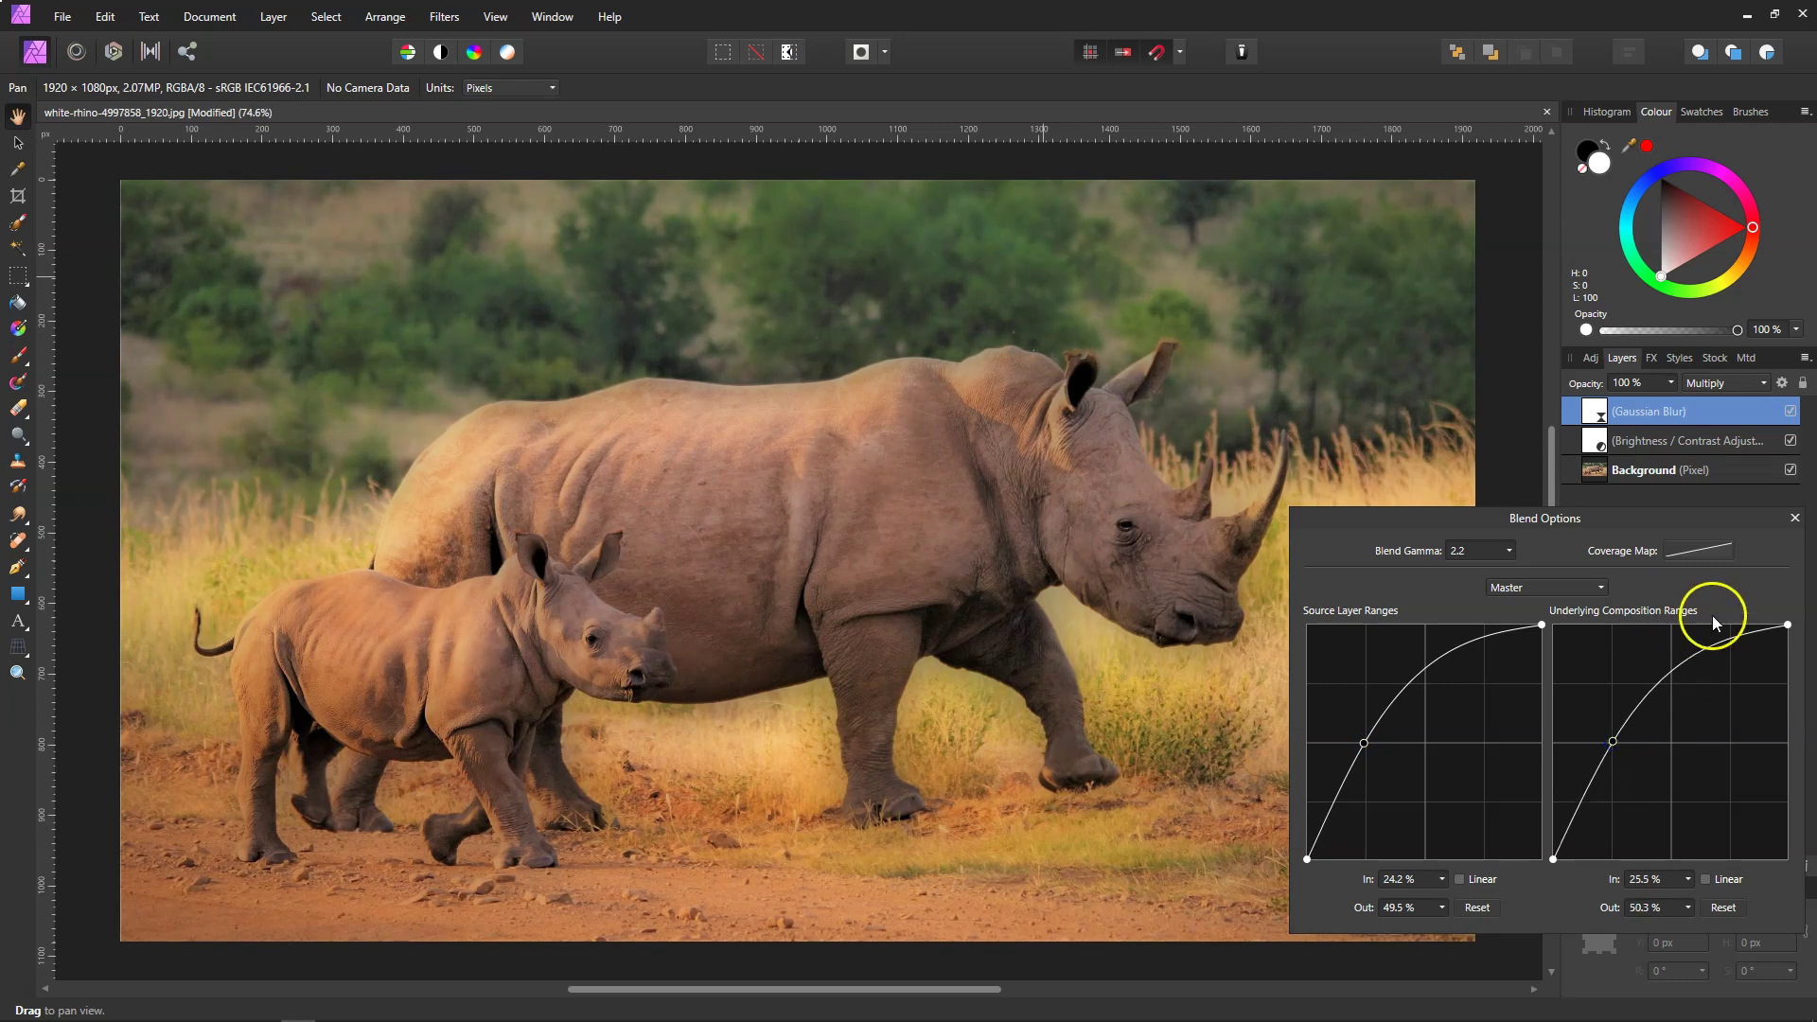
left_click(1791, 519)
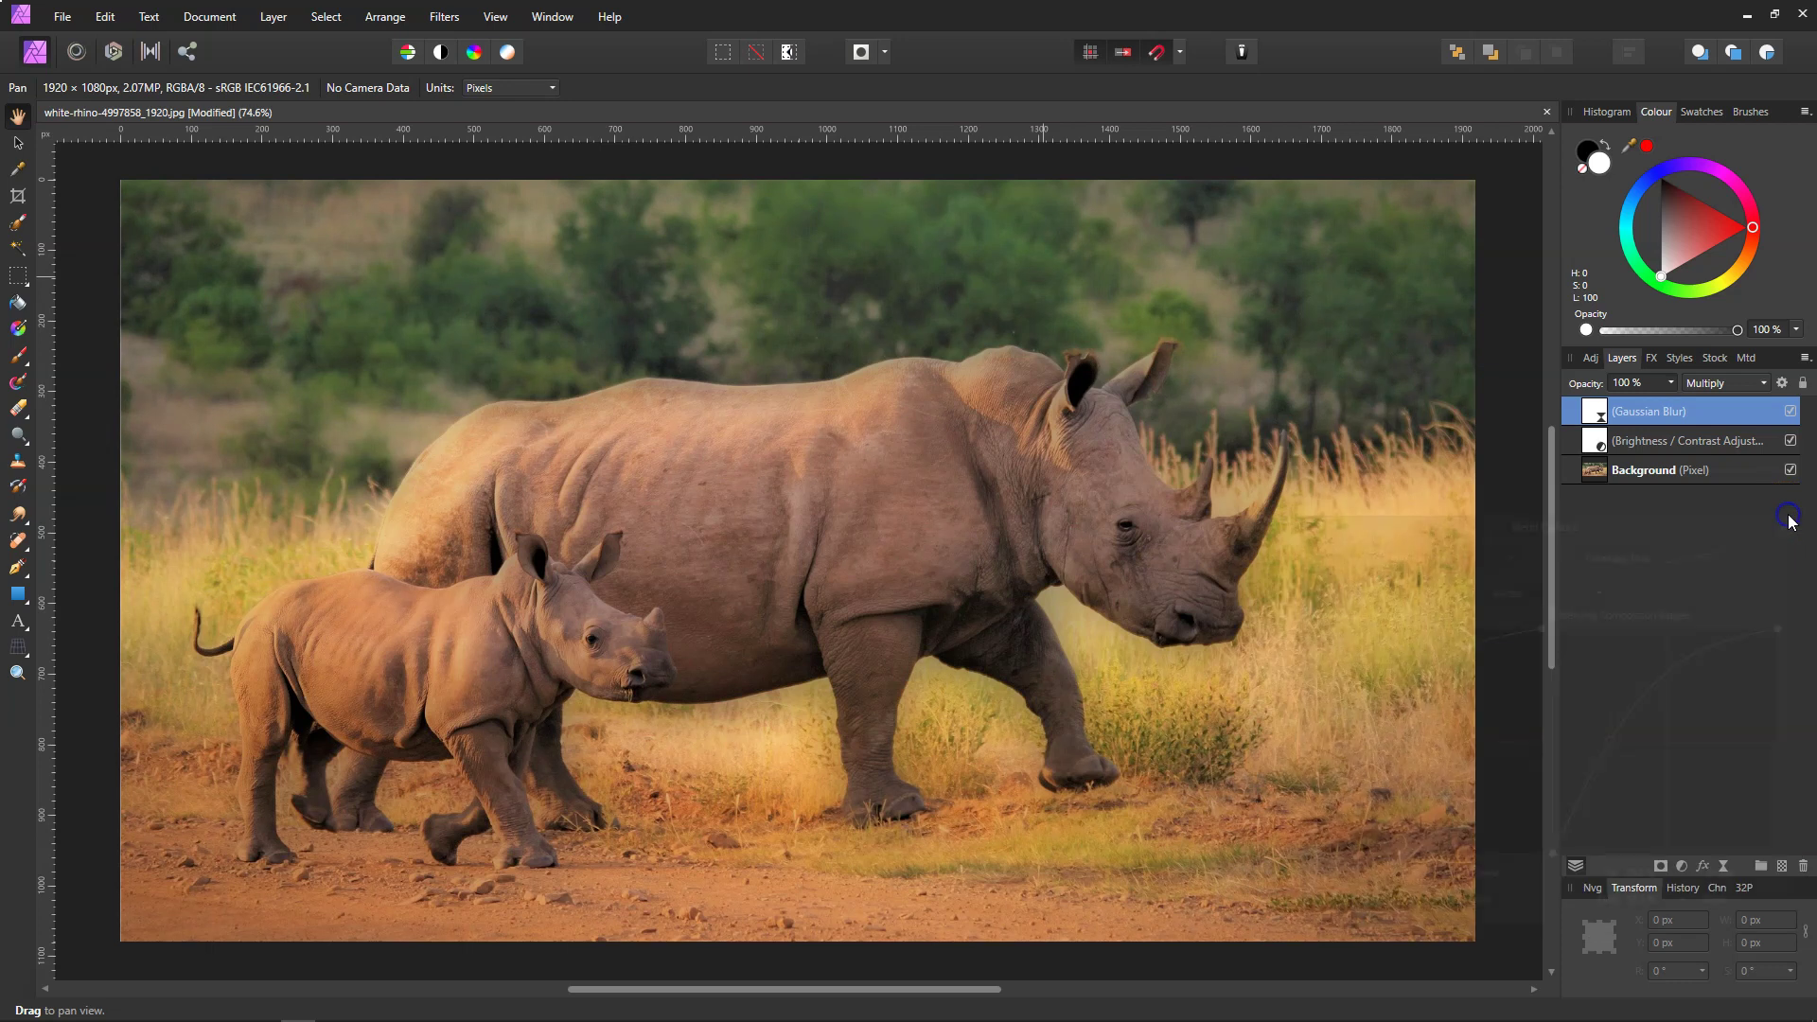
Group the Gaussian Blur and Brightness / Contrast layers and set the group's opacity to 65%.
left_click(1660, 438, "shift")
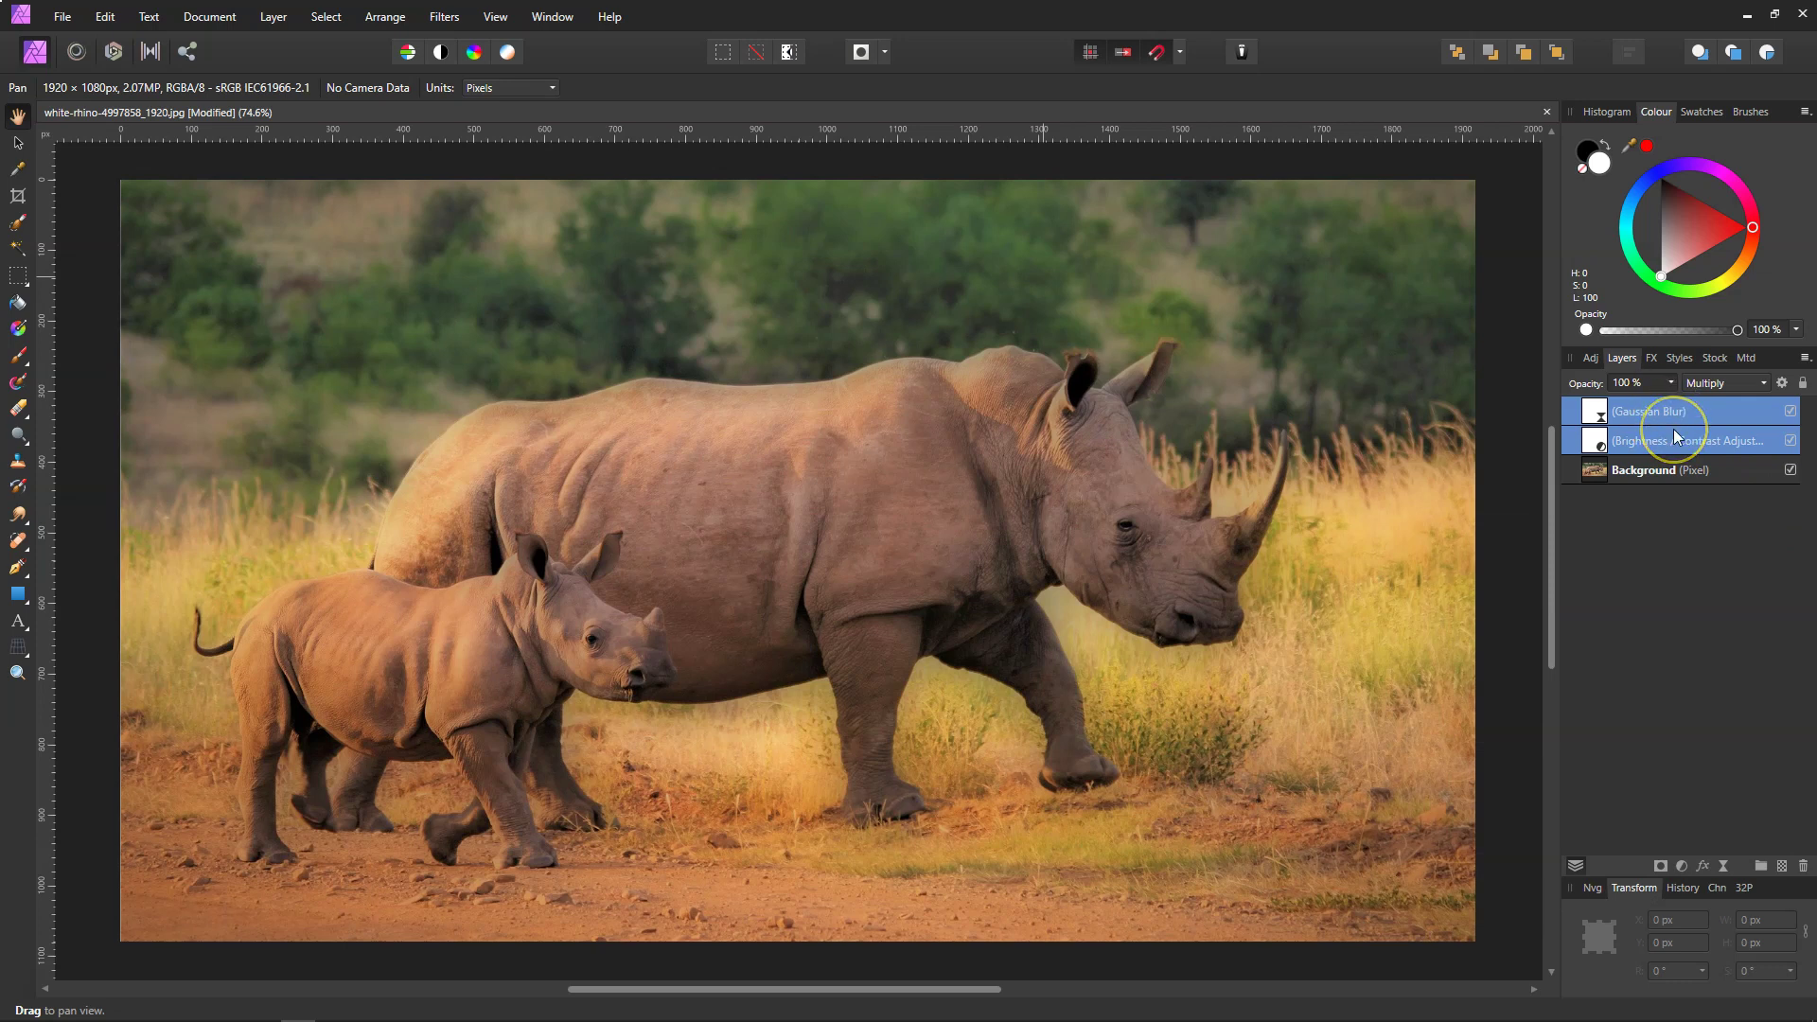
key("ctrl+g")
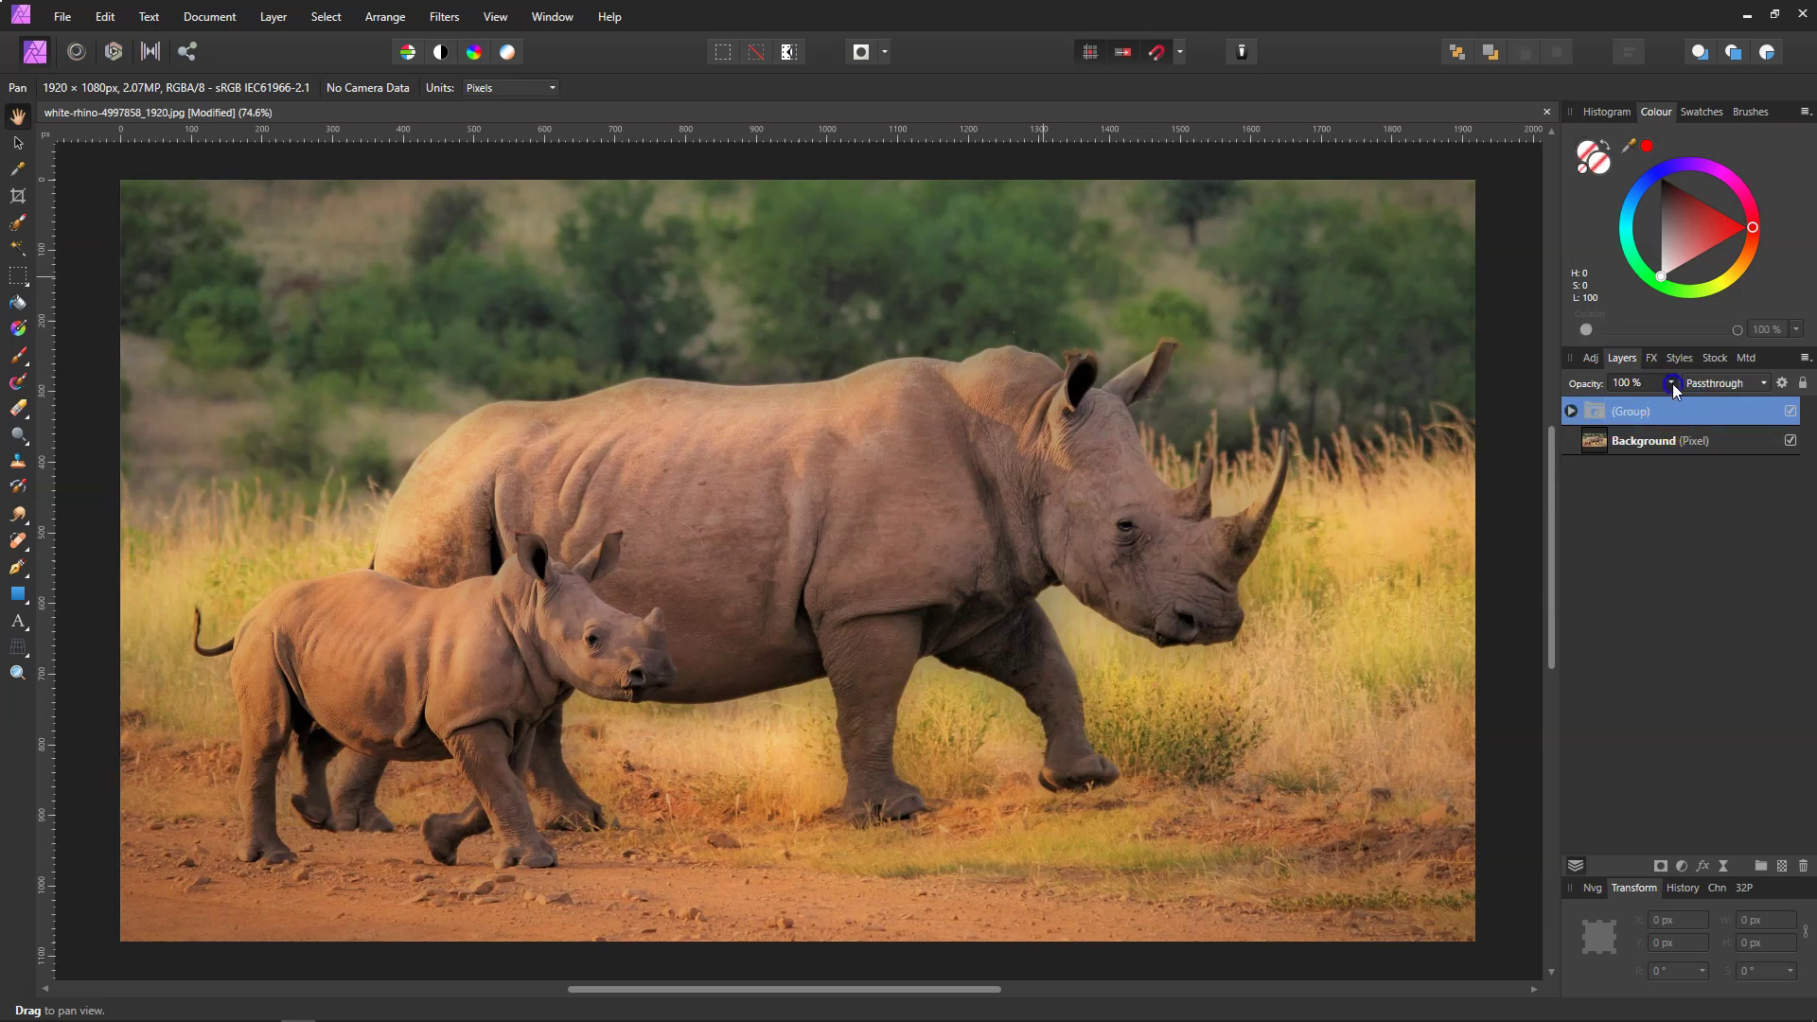
left_click(1672, 383)
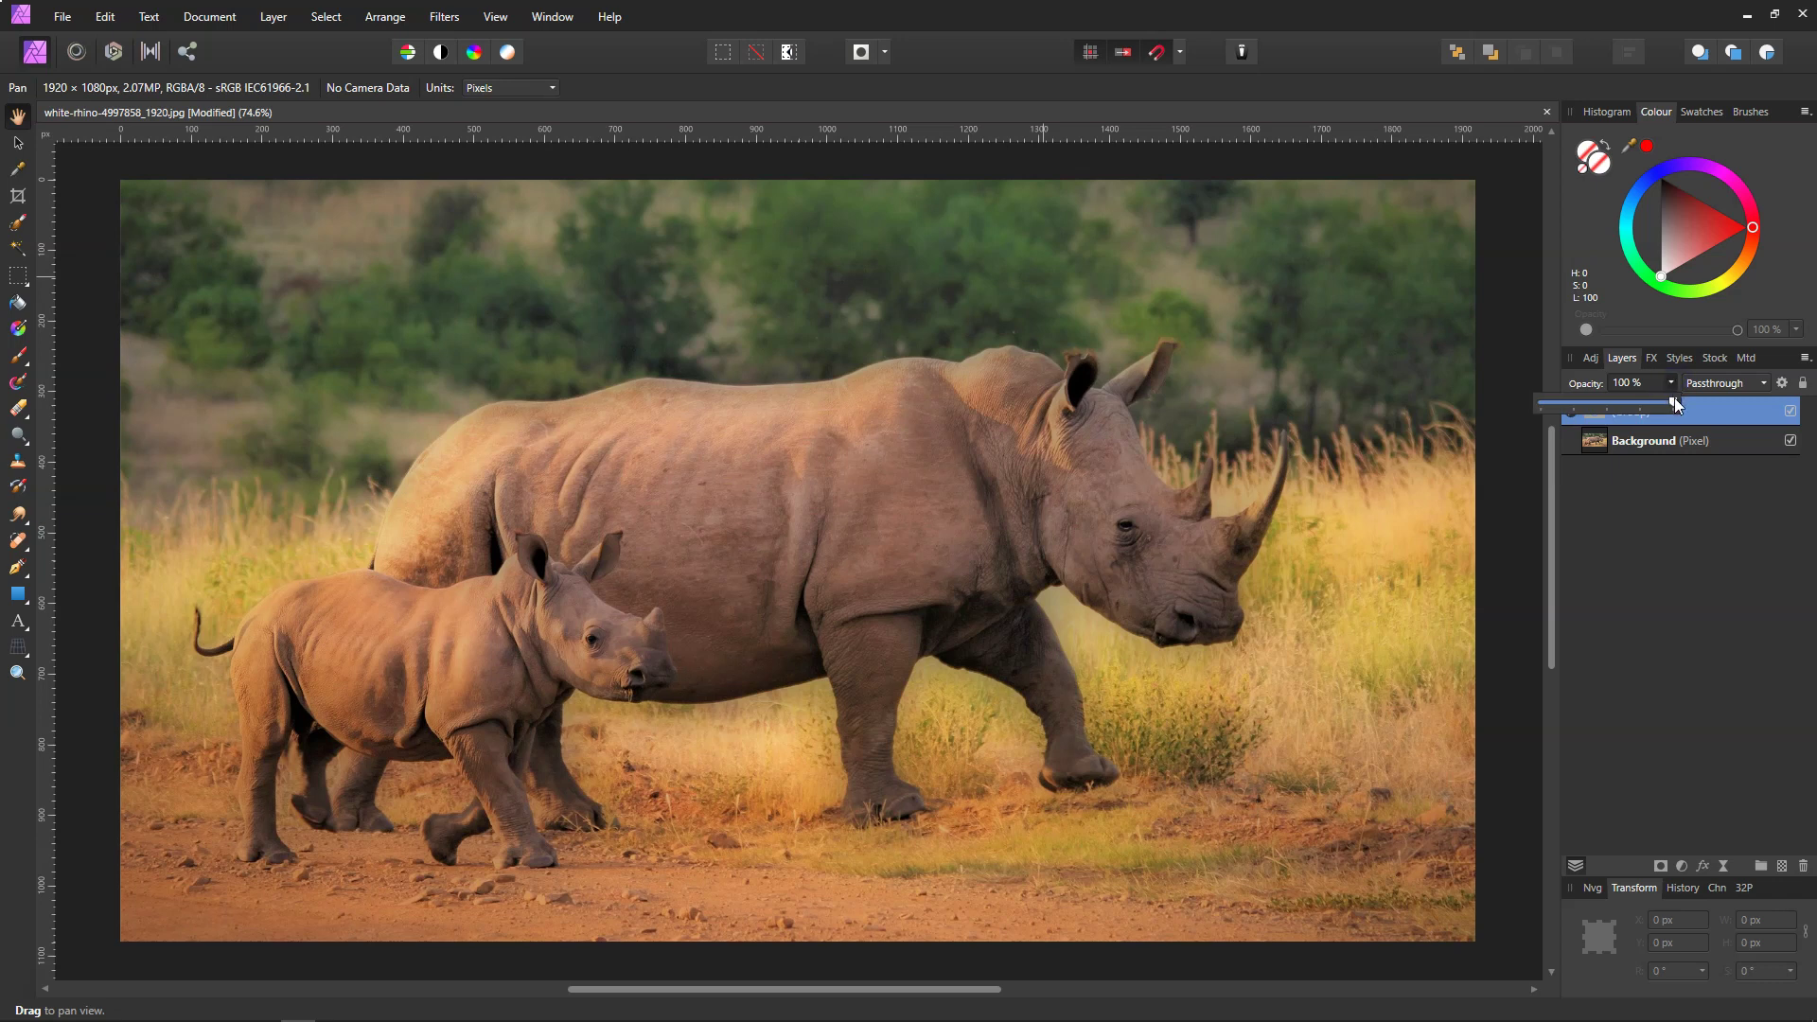
left_click_drag(1674, 398, 1640, 403)
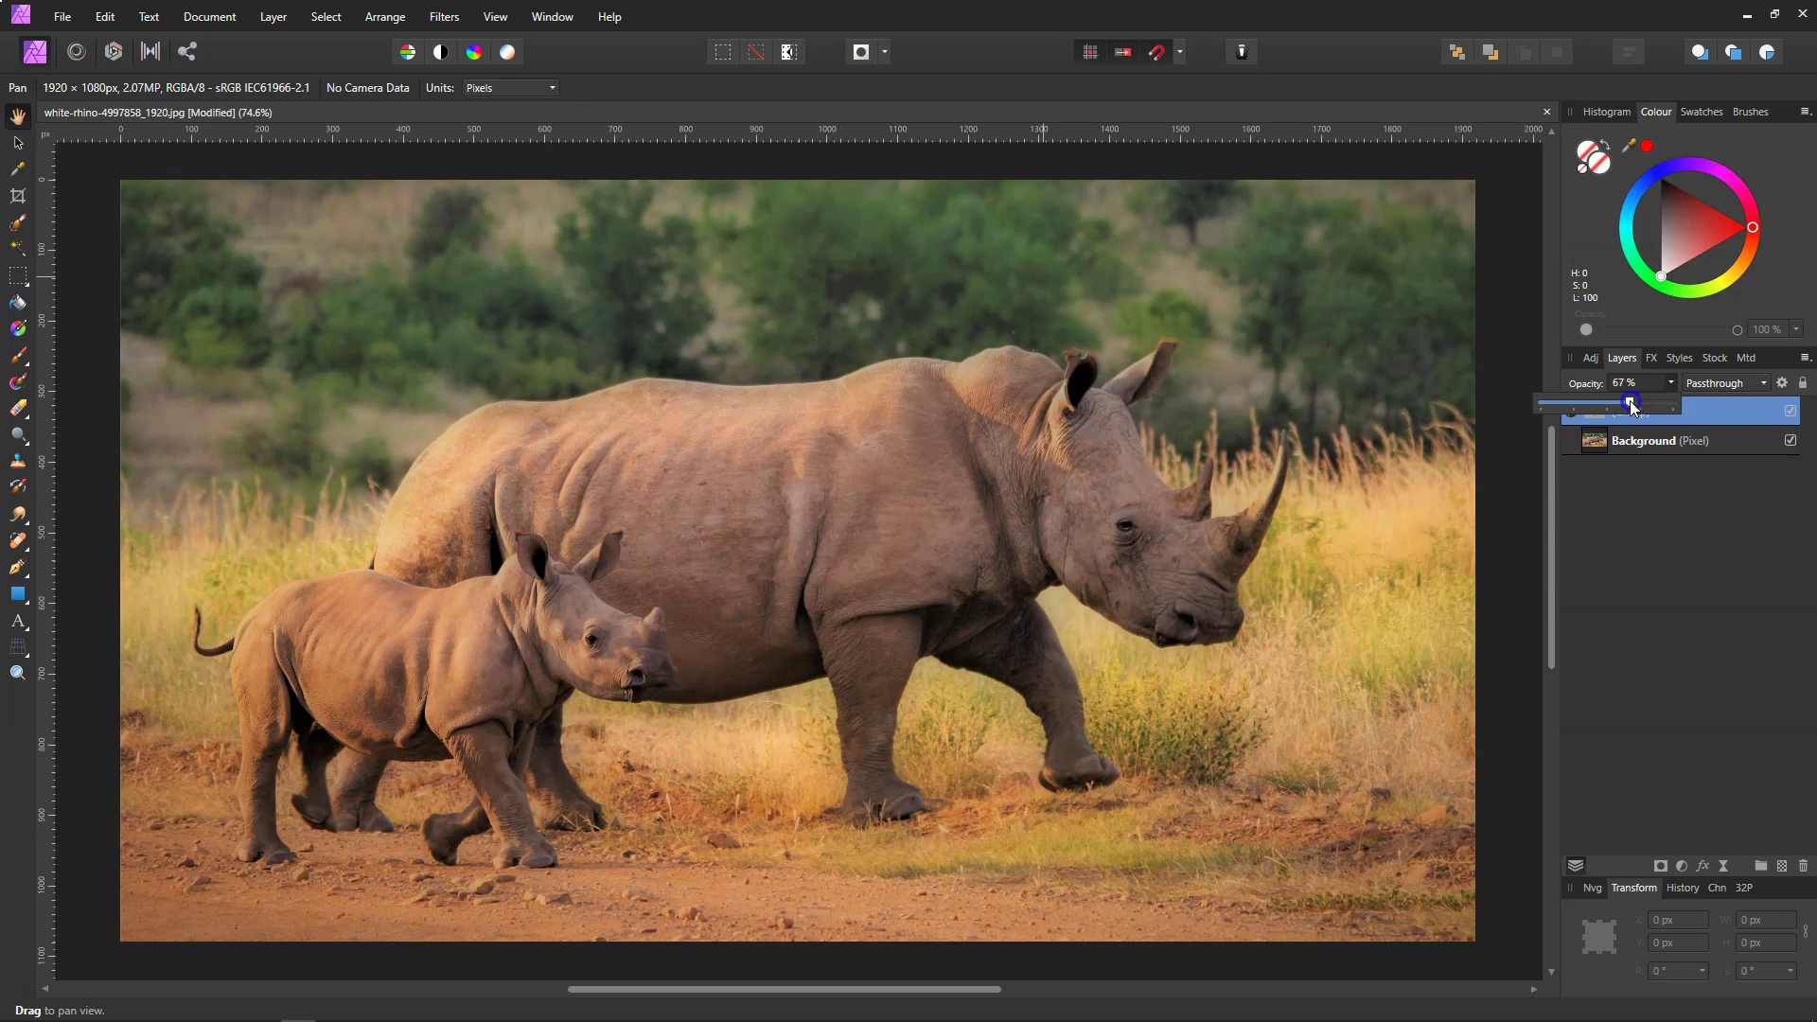
left_click_drag(1634, 391, 1630, 380)
left_click(1791, 413)
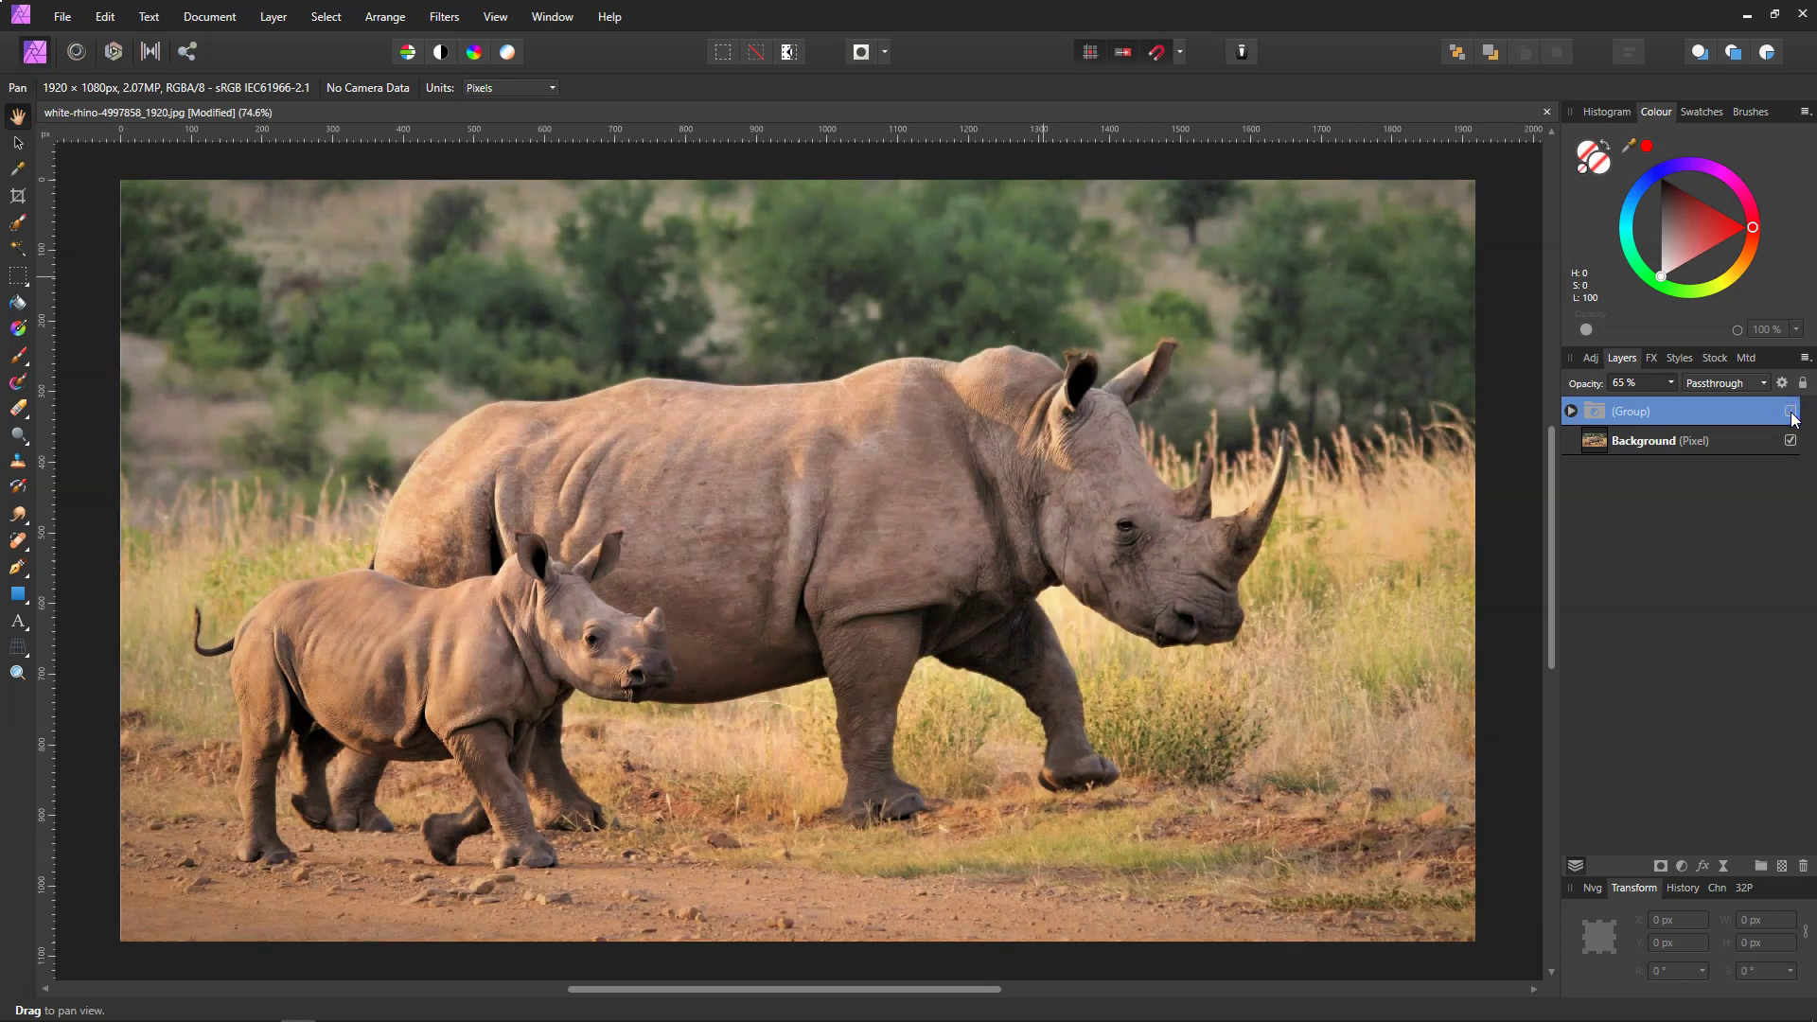
left_click(1791, 413)
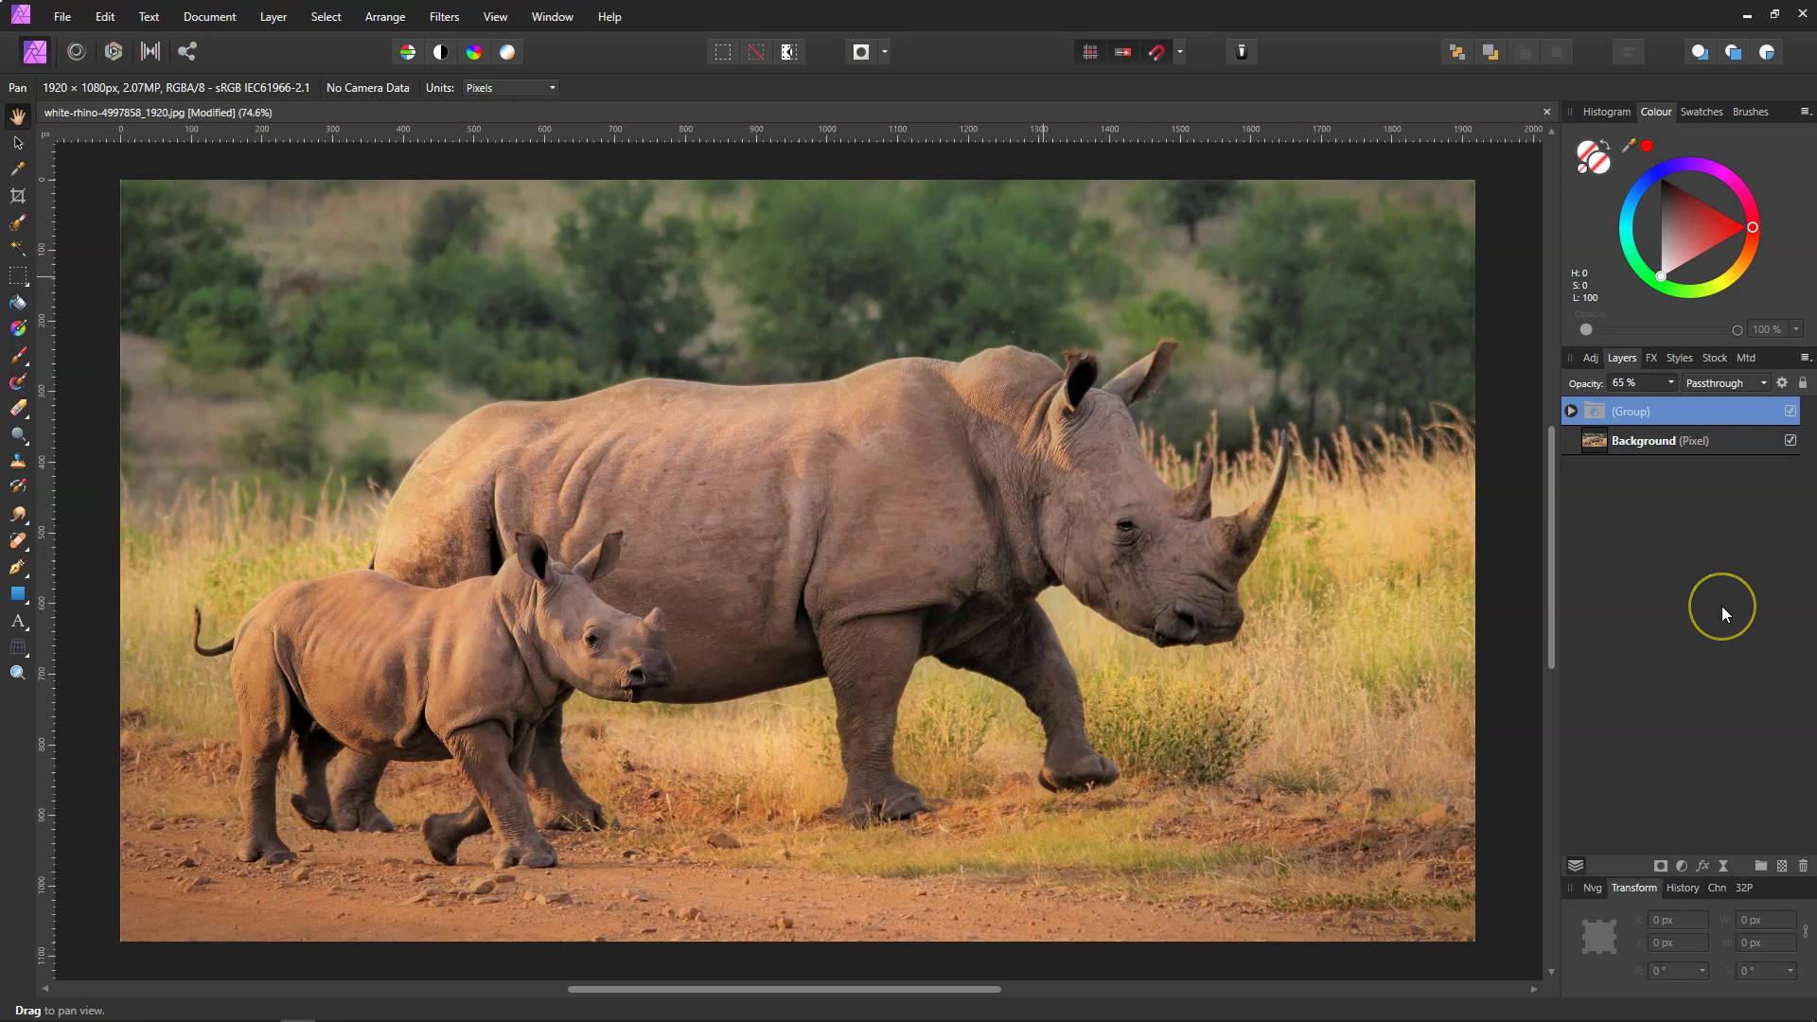